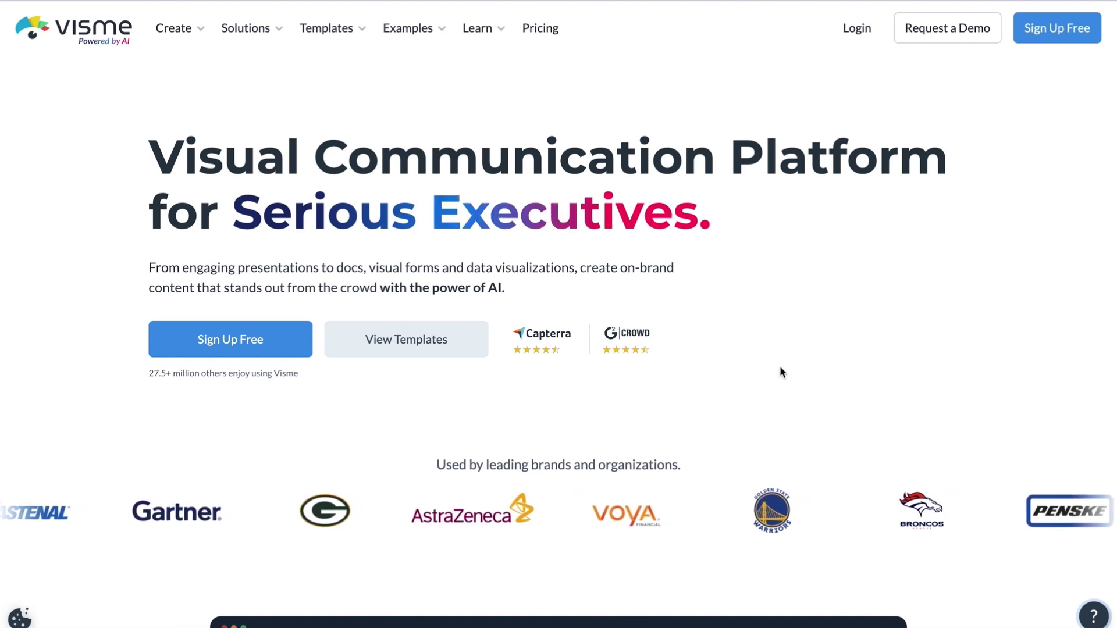
Scroll the homepage past the demo video and G2 badges to 'What will you create with Visme?'
scroll(780, 368, "down", 2)
scroll(780, 366, "down", 3)
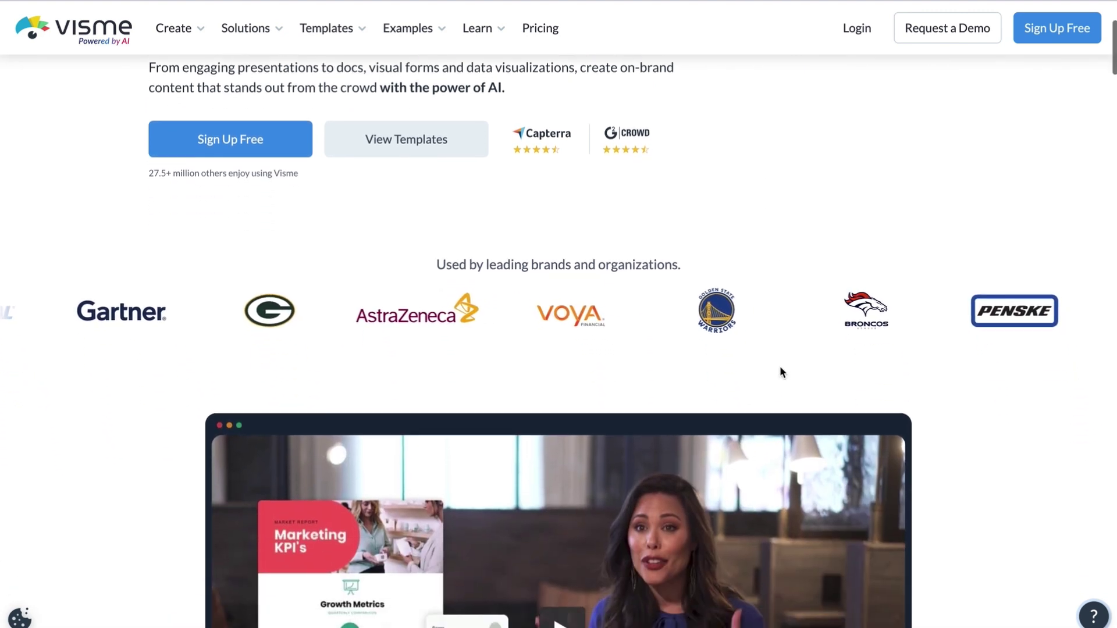
scroll(780, 368, "down", 5)
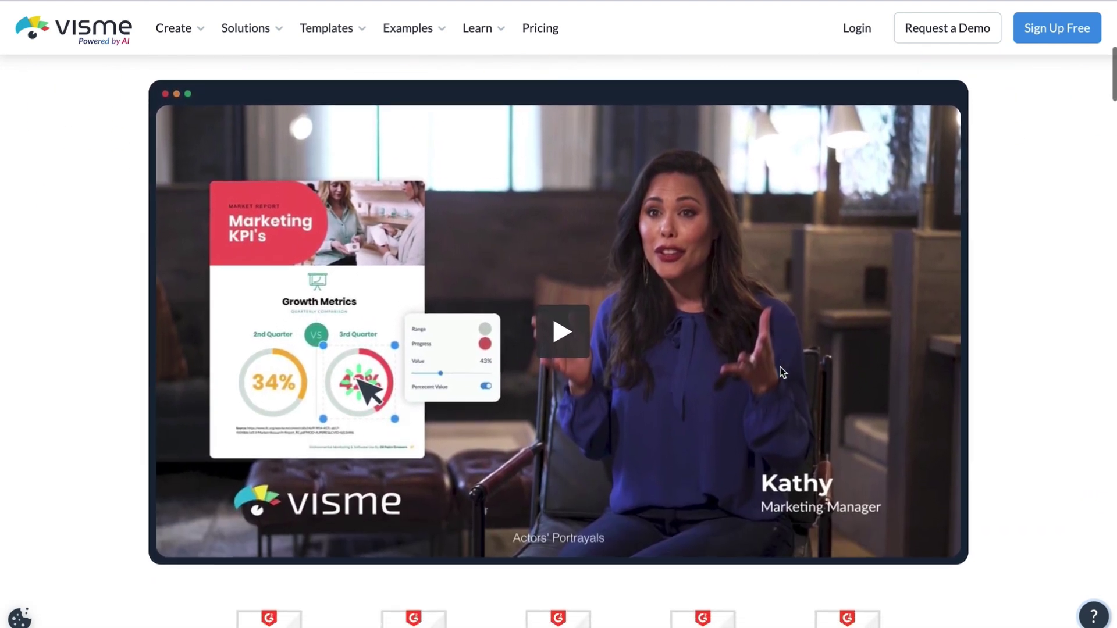
scroll(781, 368, "down", 2)
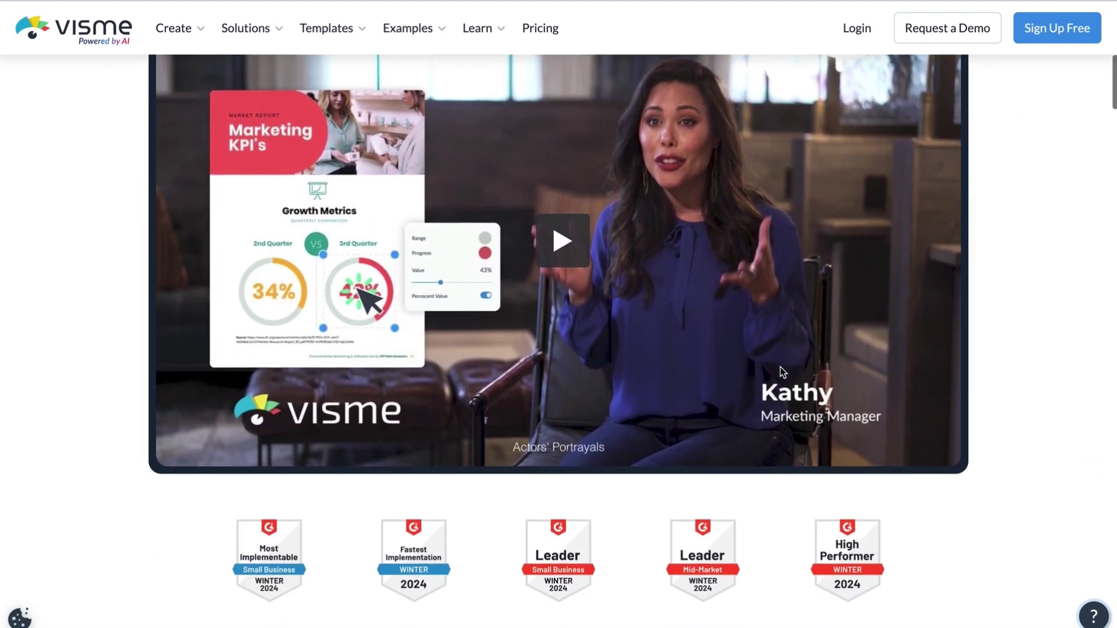
scroll(780, 368, "down", 1)
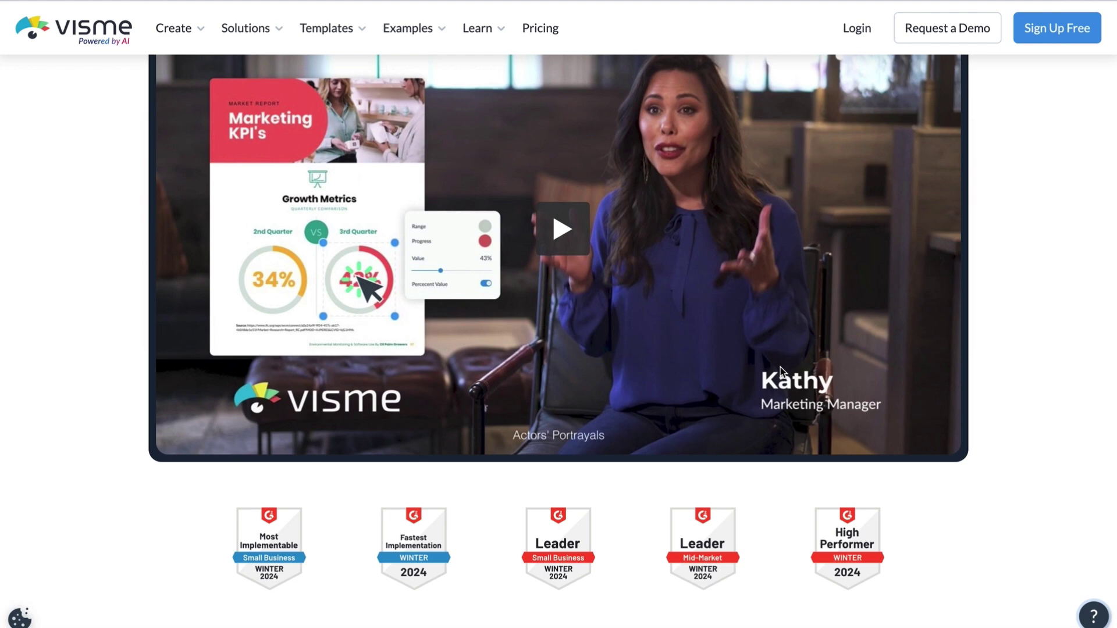
scroll(780, 368, "down", 2)
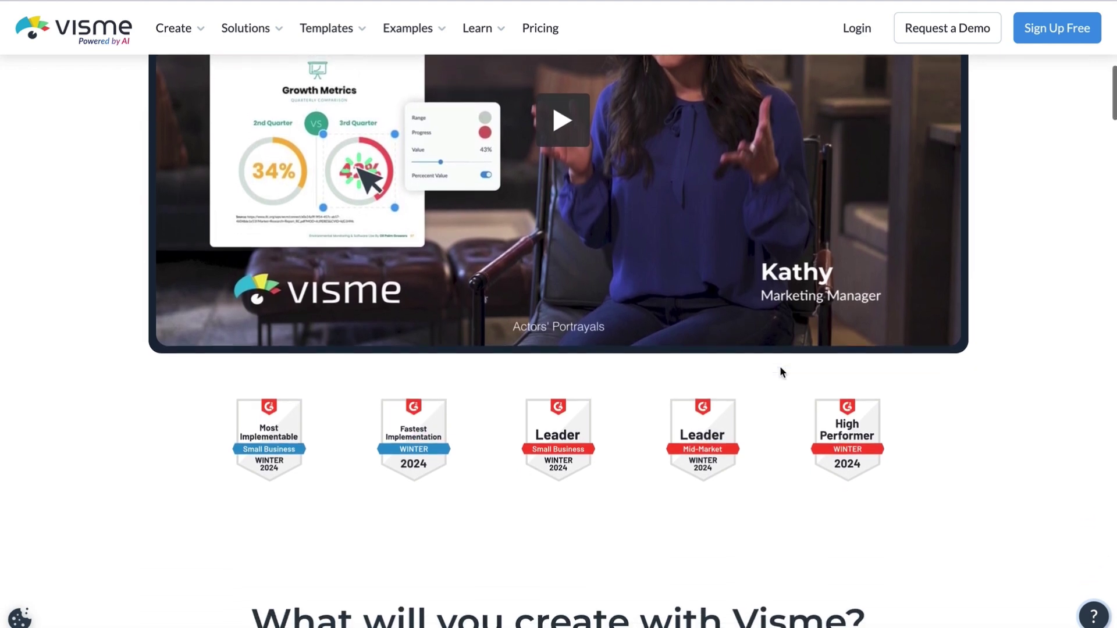
scroll(780, 370, "down", 1)
scroll(780, 370, "down", 1)
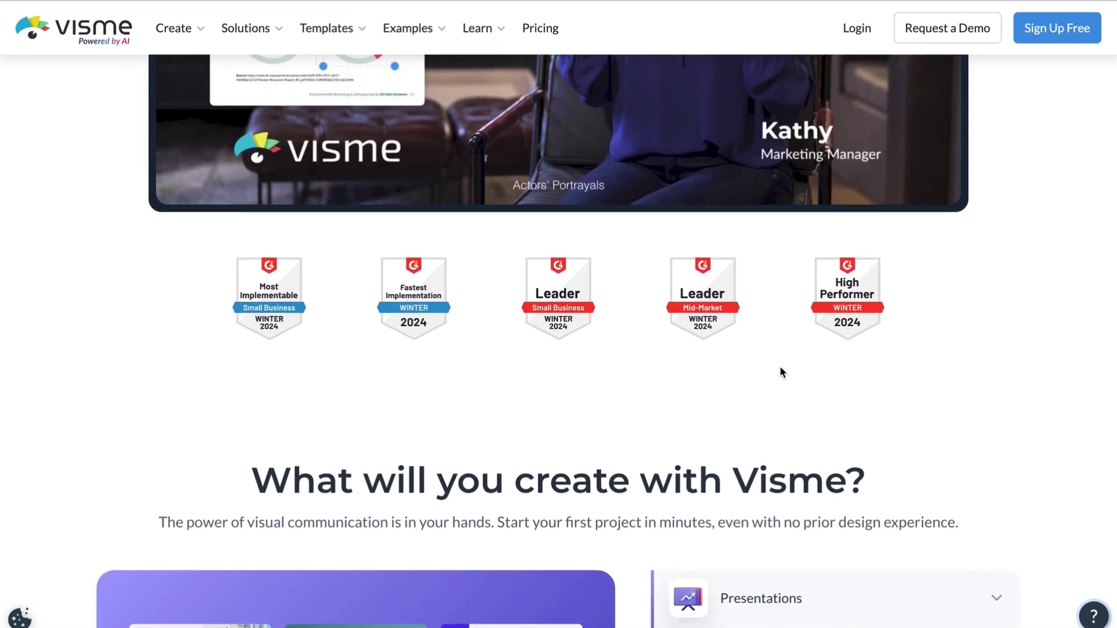
scroll(780, 370, "down", 1)
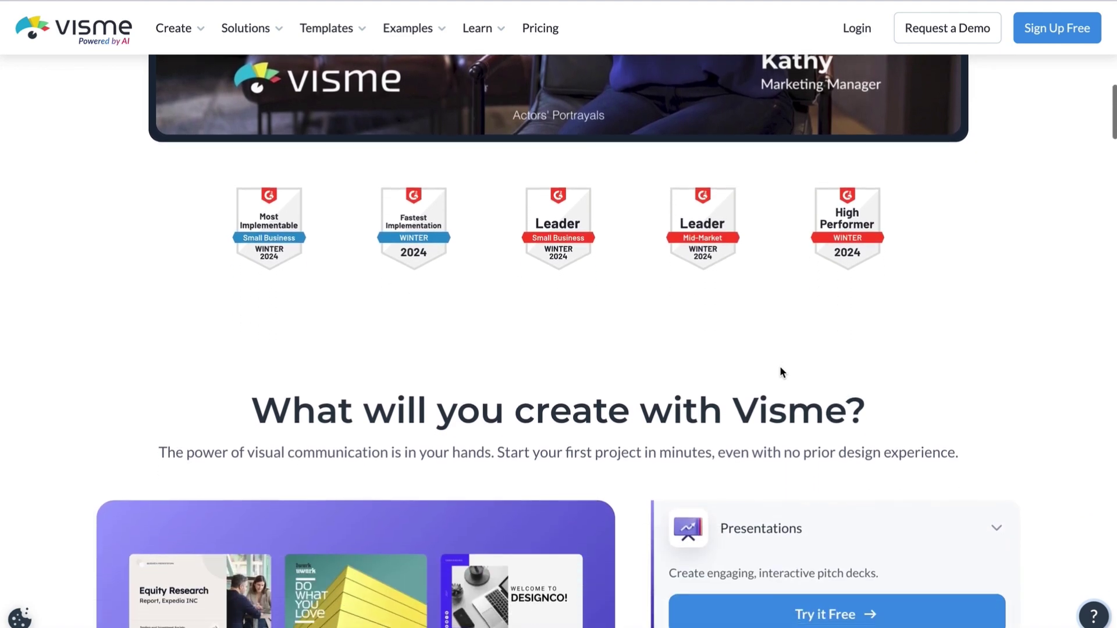
scroll(780, 367, "down", 1)
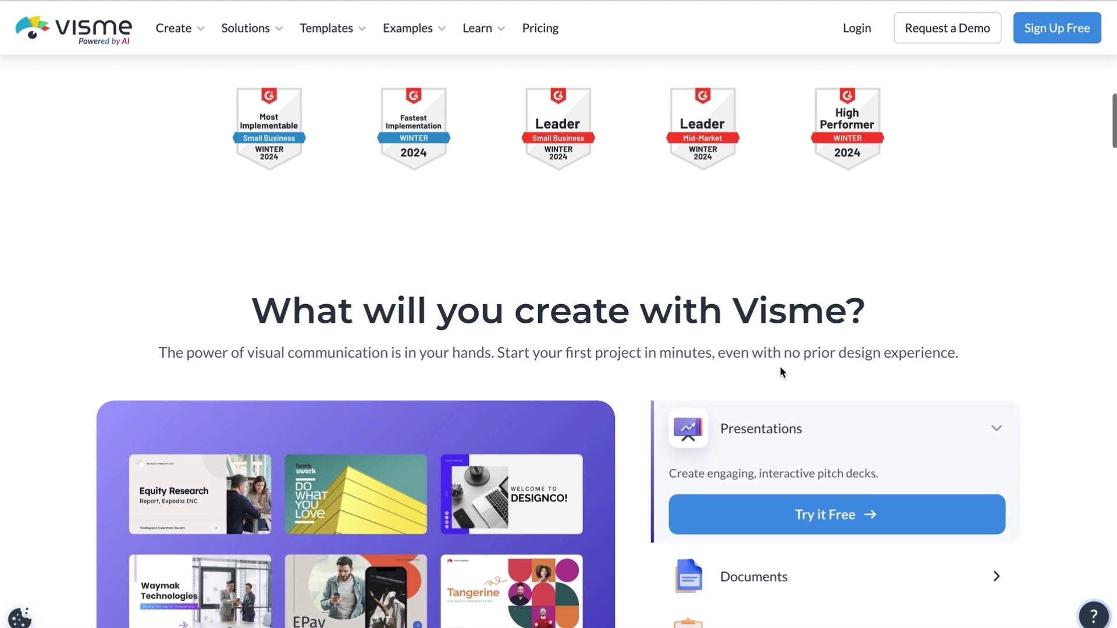
scroll(780, 371, "down", 1)
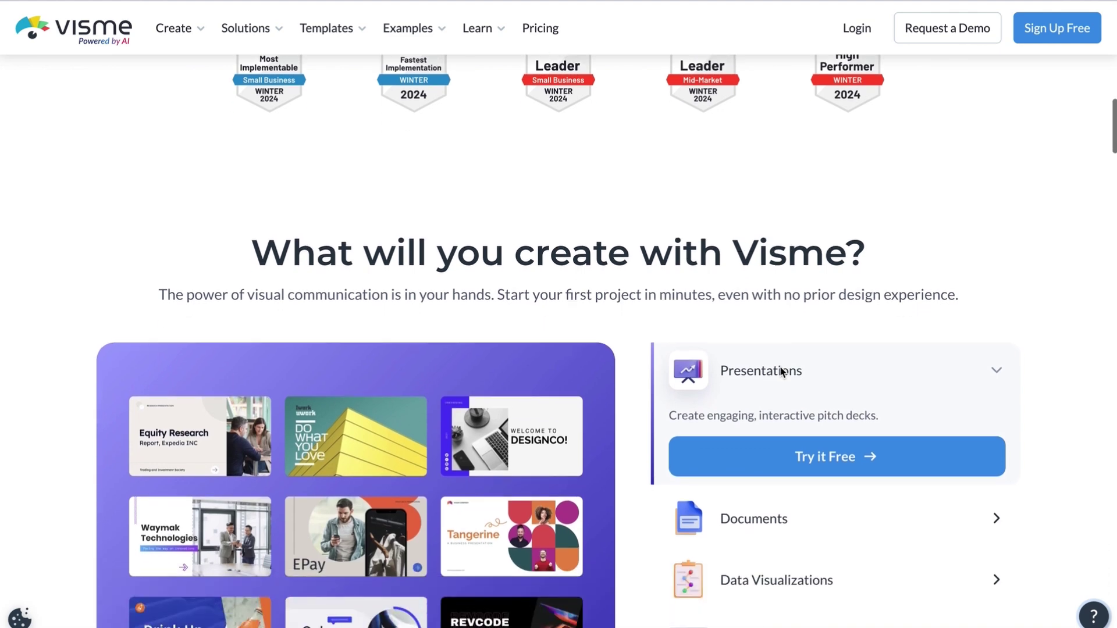
scroll(781, 371, "down", 2)
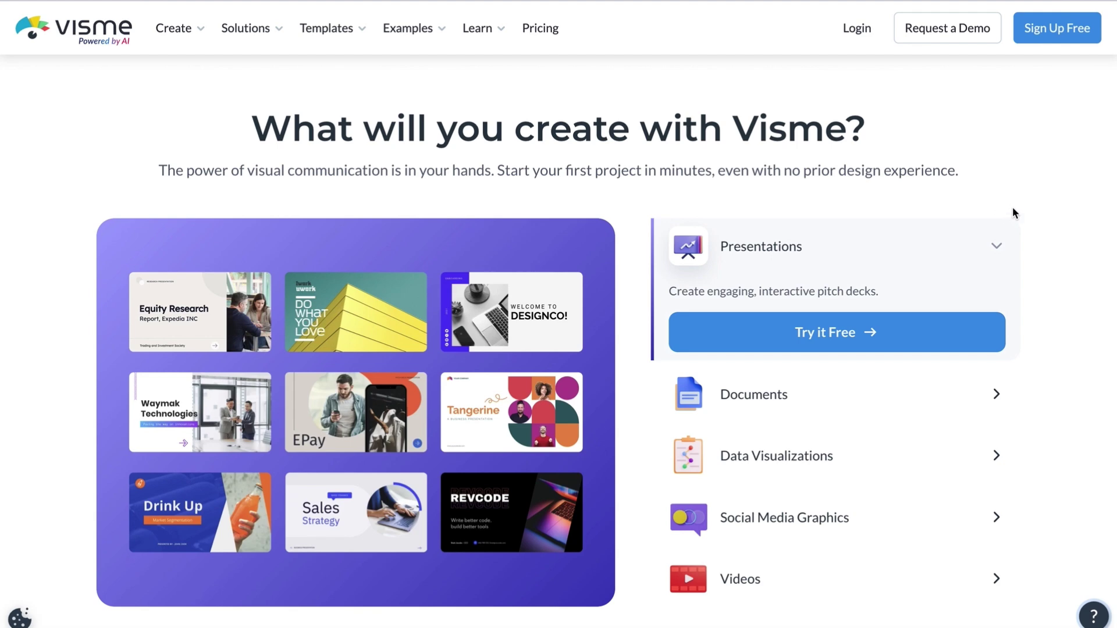
scroll(1013, 207, "down", 3)
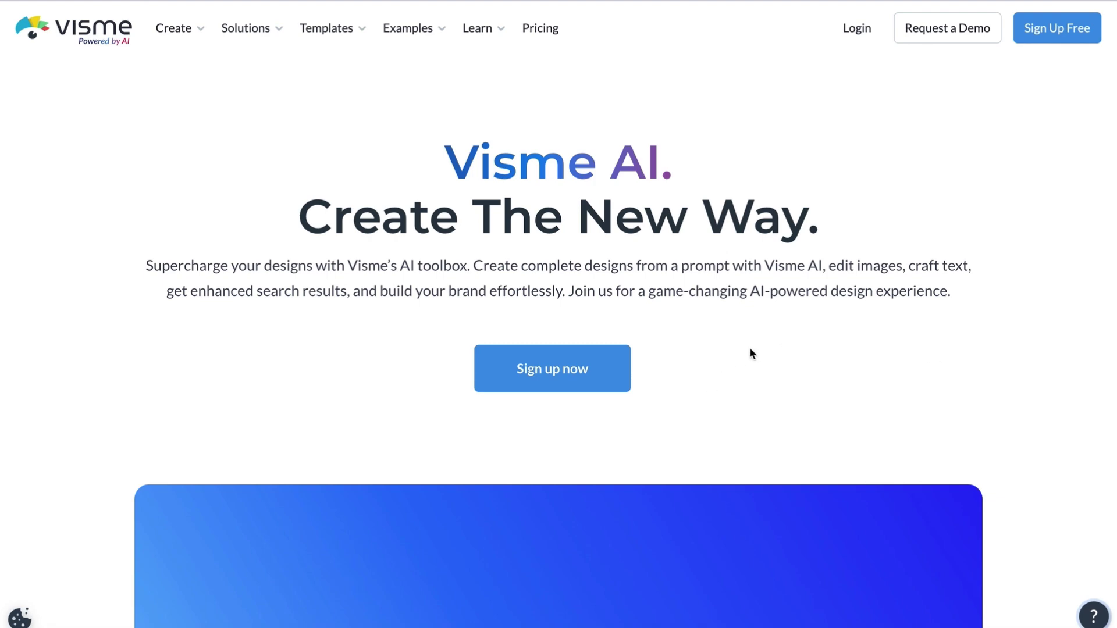
Scroll the Visme AI page past the Generate cards down to 'Search for the best templates with AI'
scroll(749, 354, "down", 6)
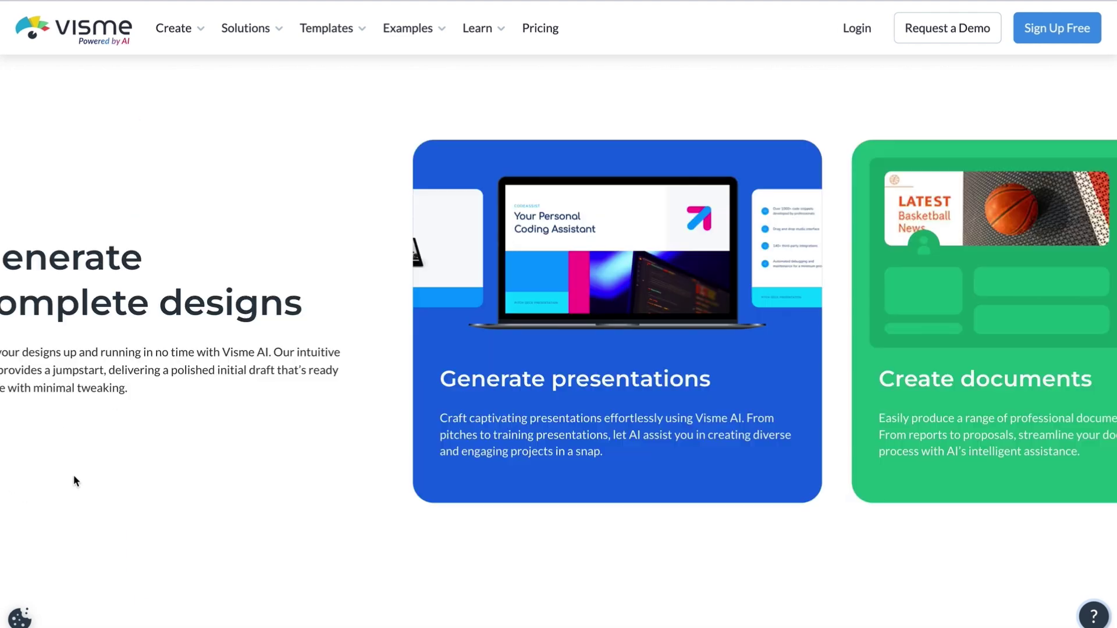
scroll(75, 472, "down", 5)
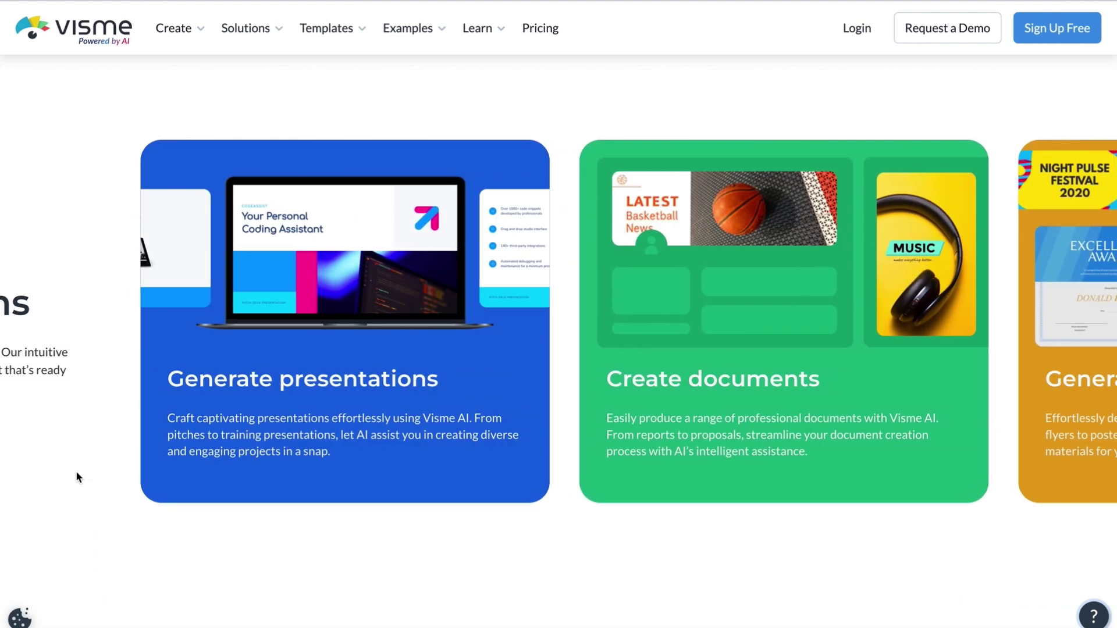
scroll(75, 477, "down", 6)
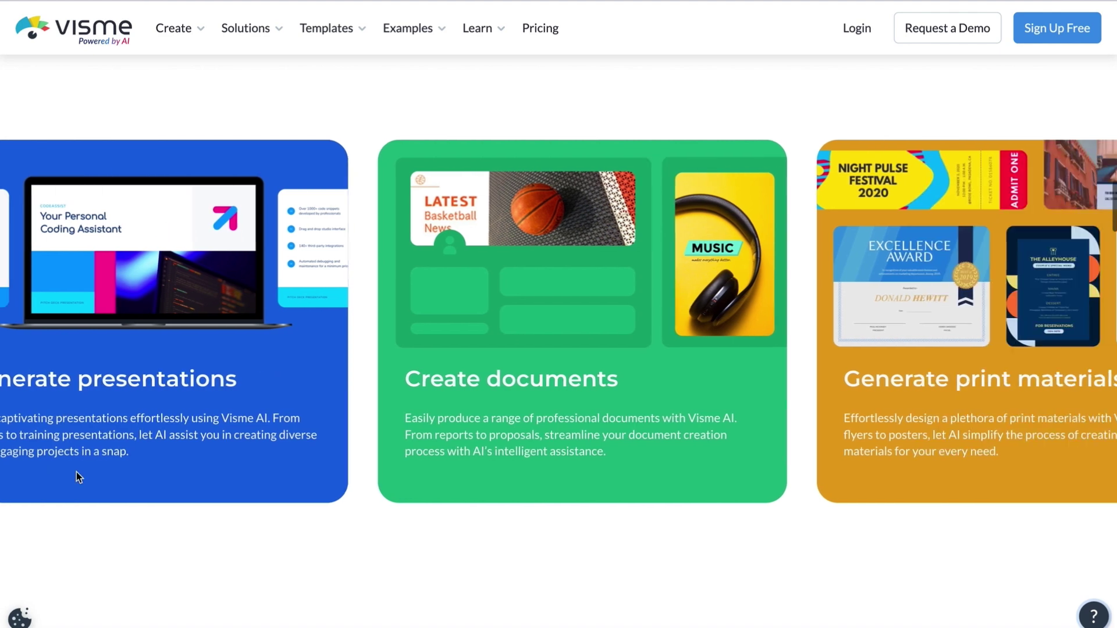
scroll(75, 472, "down", 4)
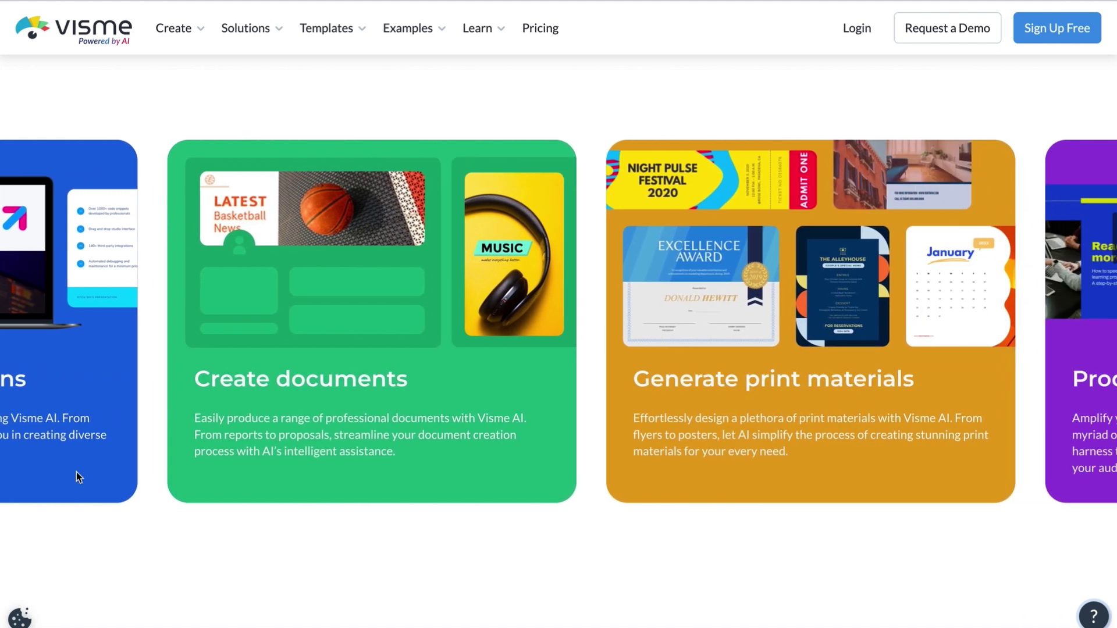
scroll(75, 472, "down", 5)
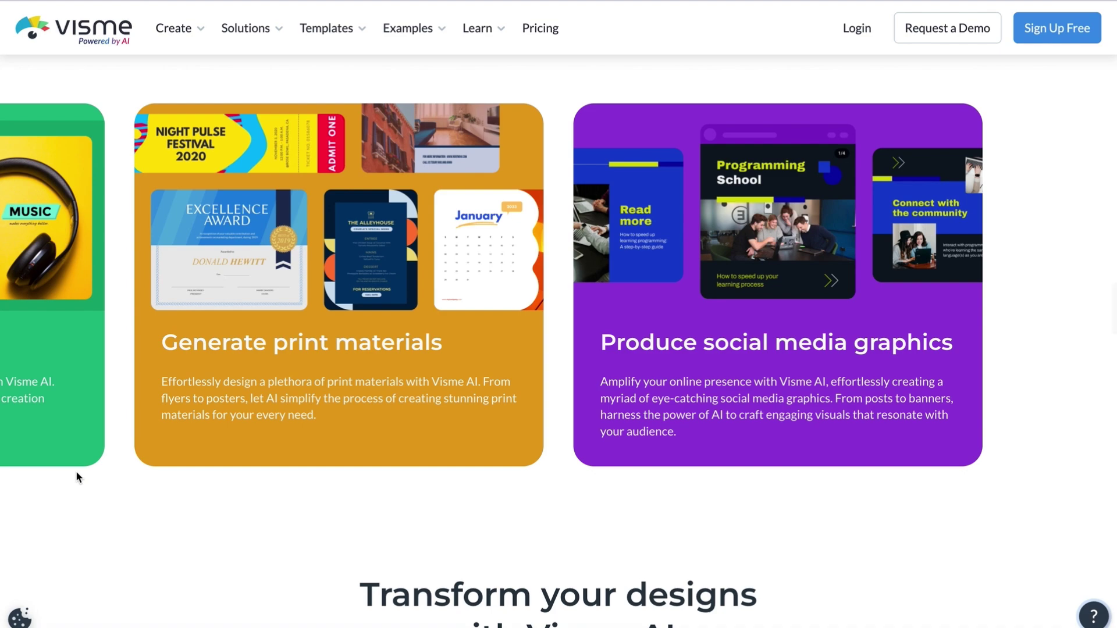
scroll(75, 477, "down", 10)
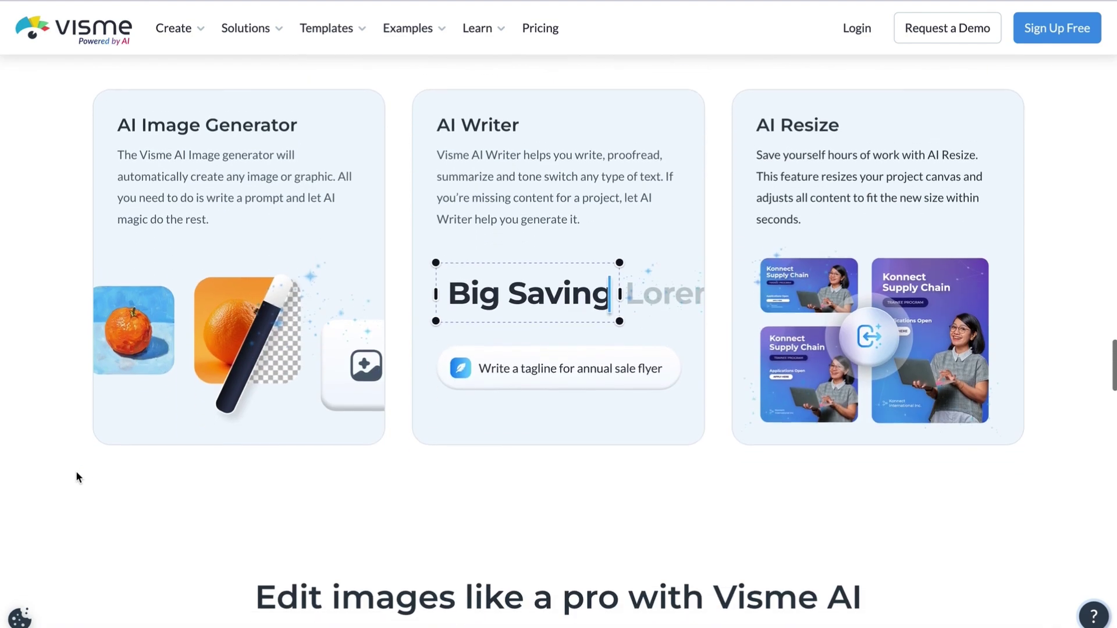
scroll(76, 472, "up", 2)
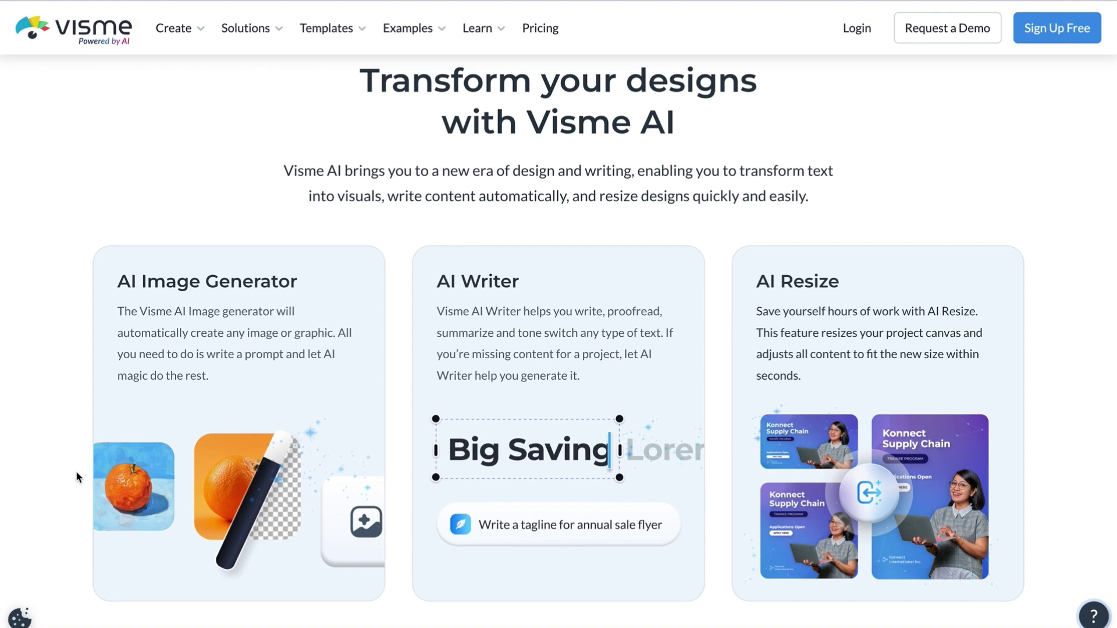
scroll(76, 477, "down", 8)
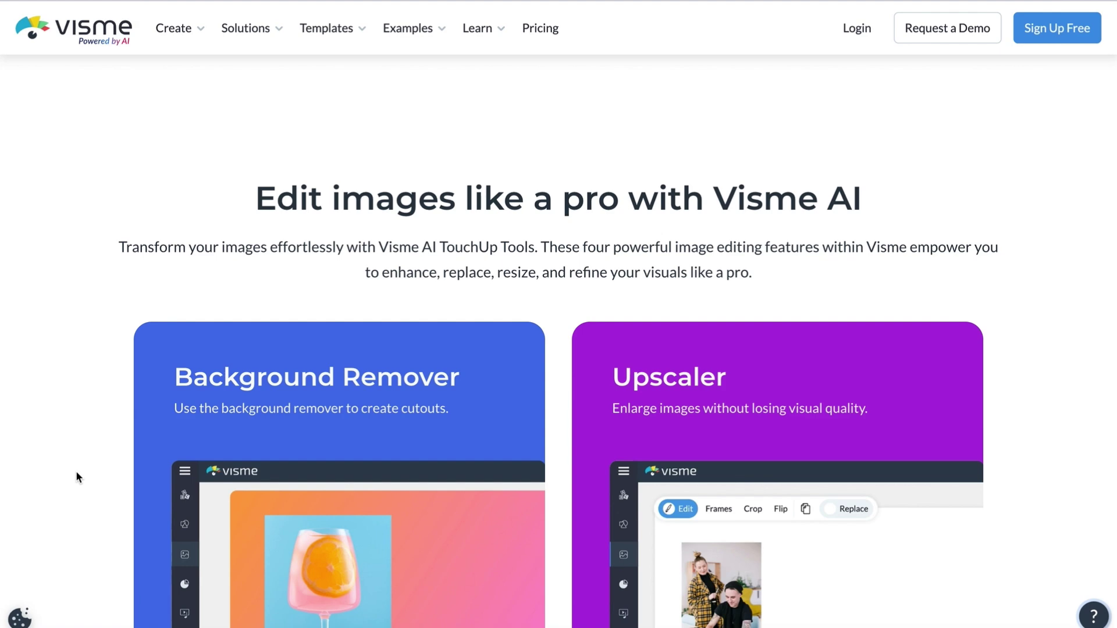
scroll(76, 477, "down", 3)
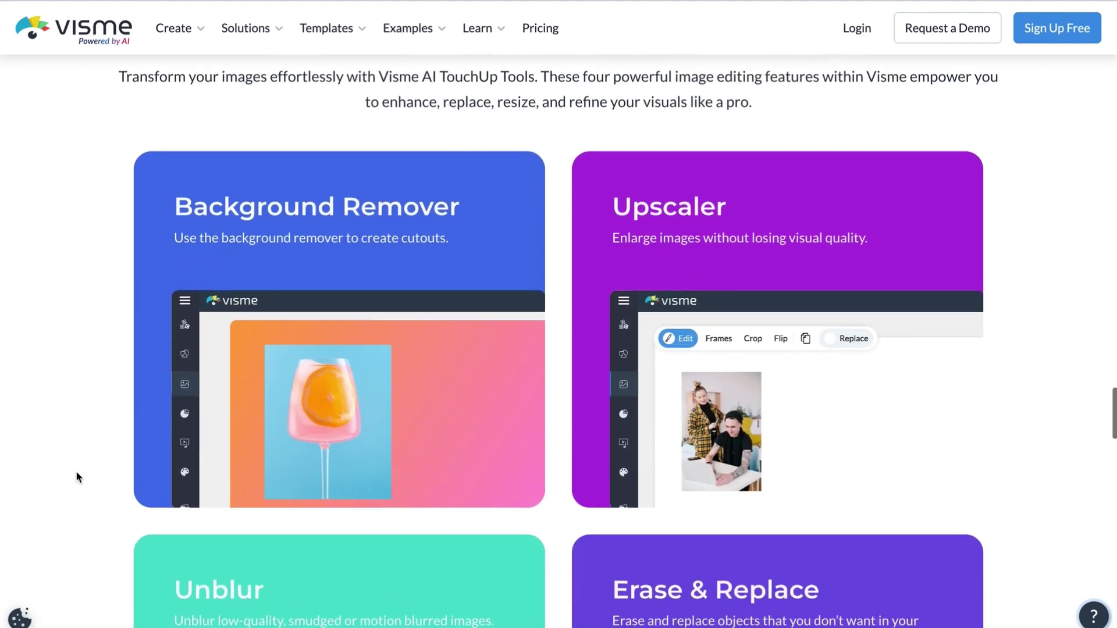
scroll(77, 477, "down", 6)
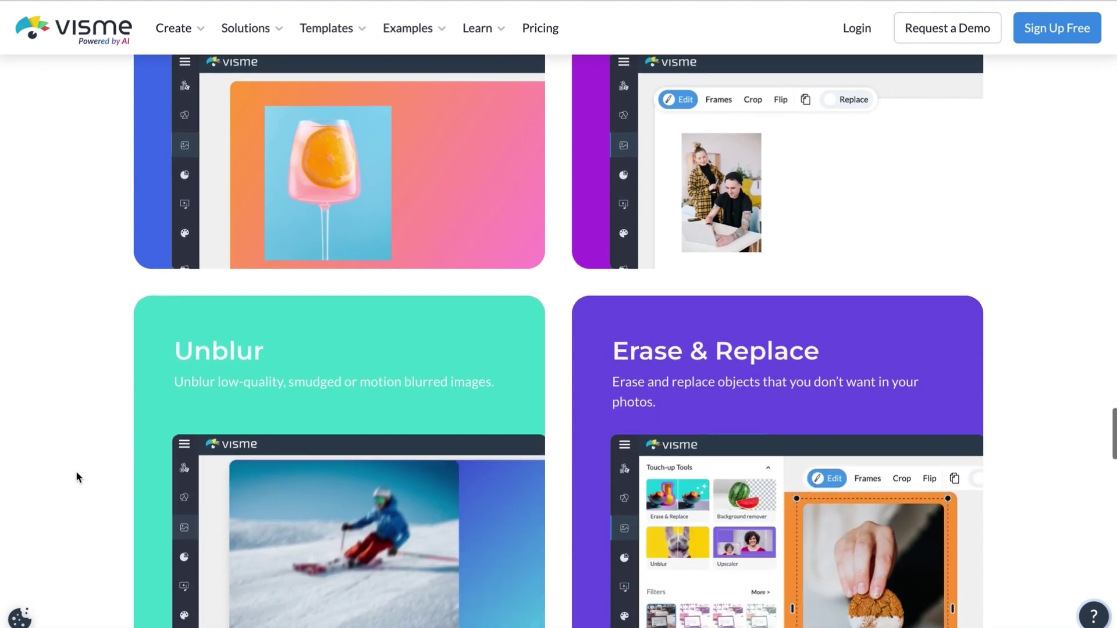
scroll(76, 473, "down", 2)
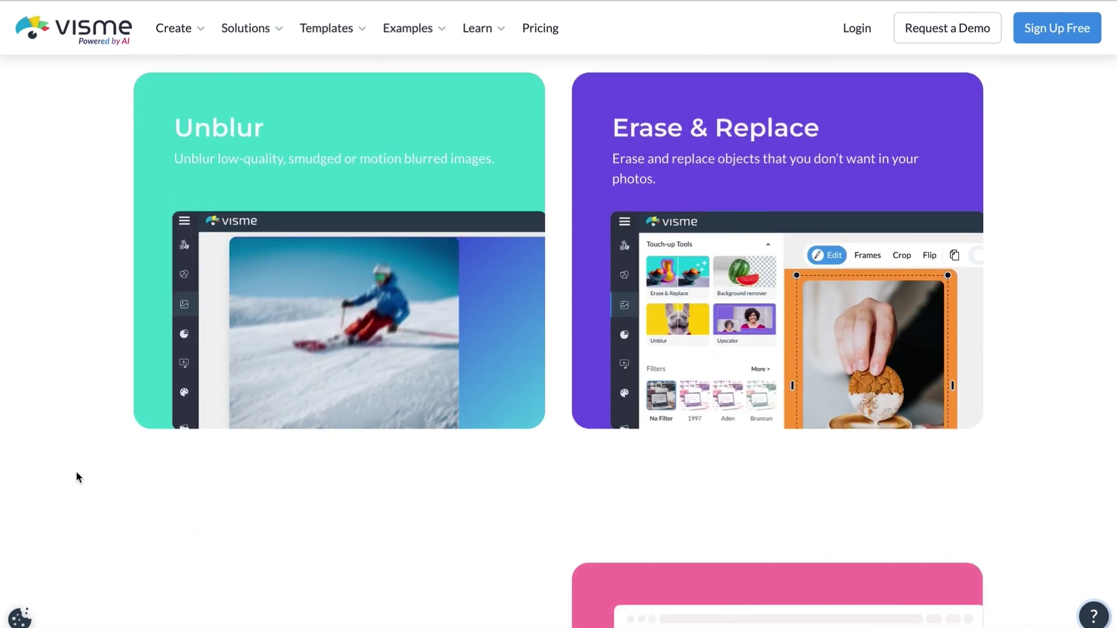
scroll(77, 477, "down", 6)
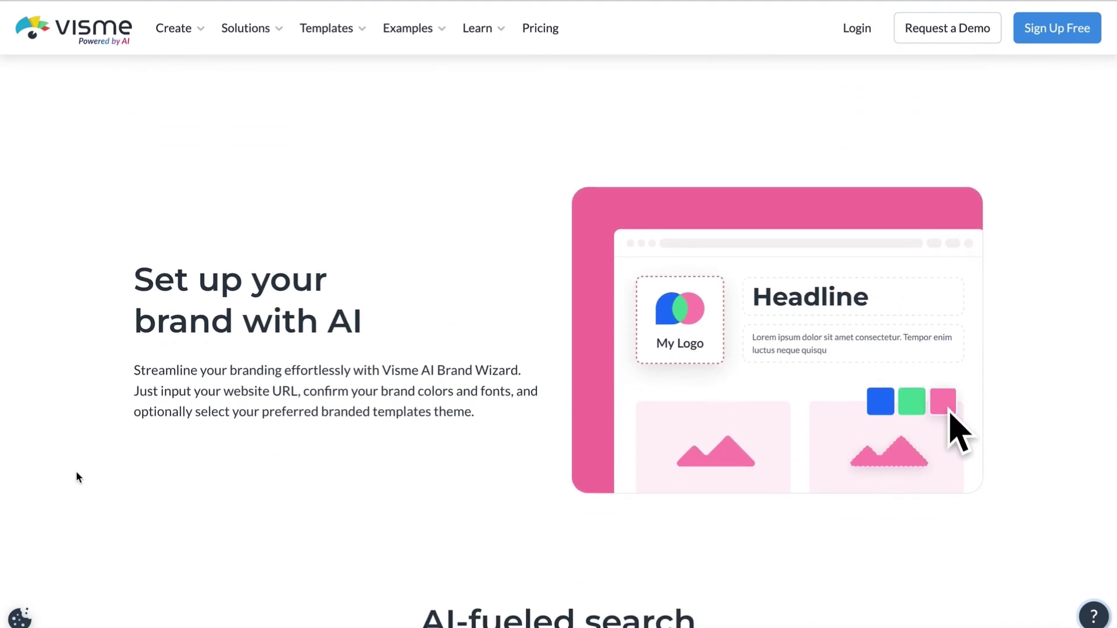
scroll(76, 473, "down", 8)
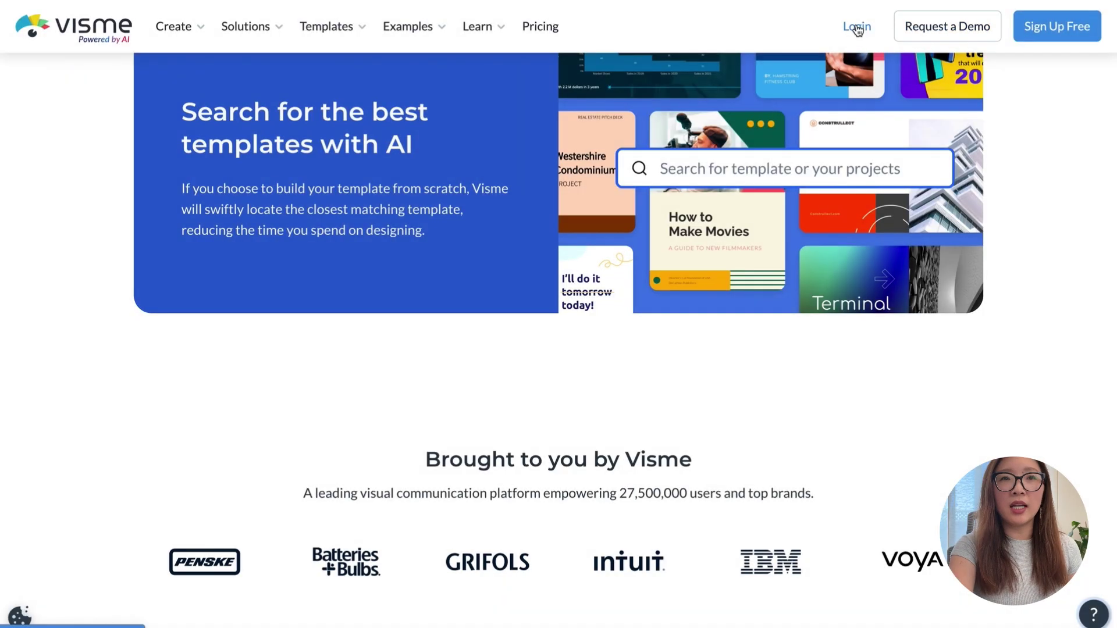
Log in, then choose Create New > Project > Generate with AI to open the AI Designer
left_click(856, 26)
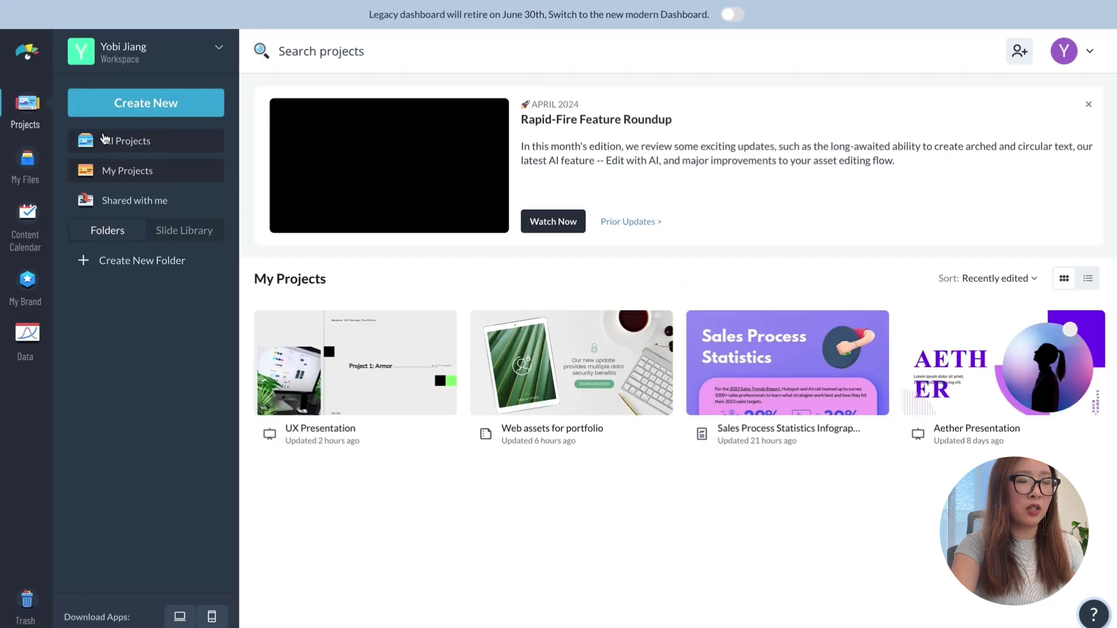
left_click(118, 106)
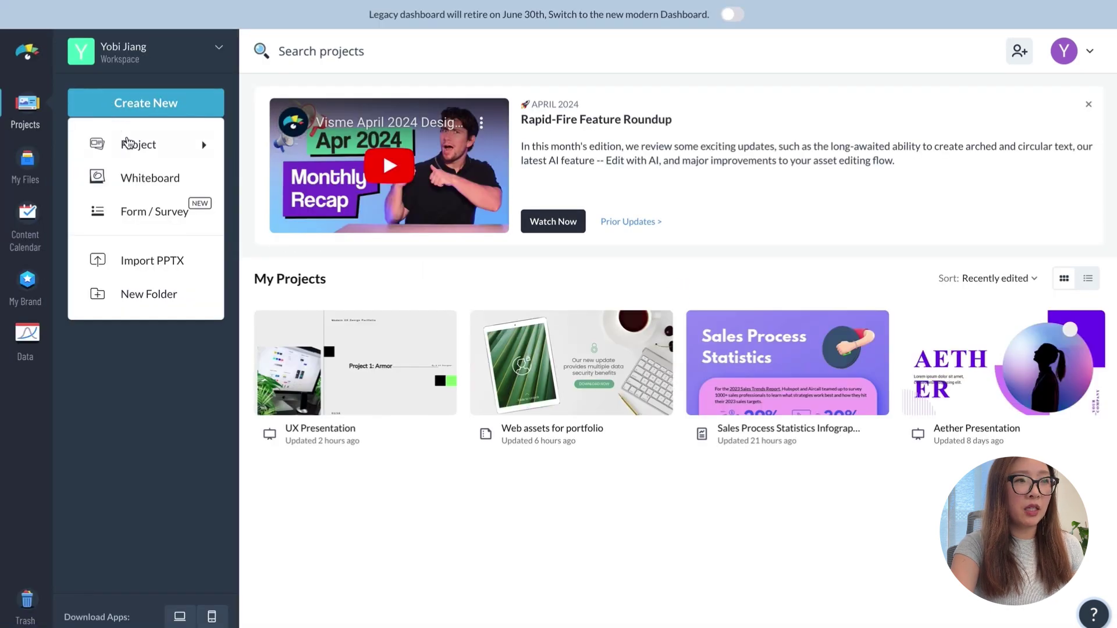
mouse_move(130, 145)
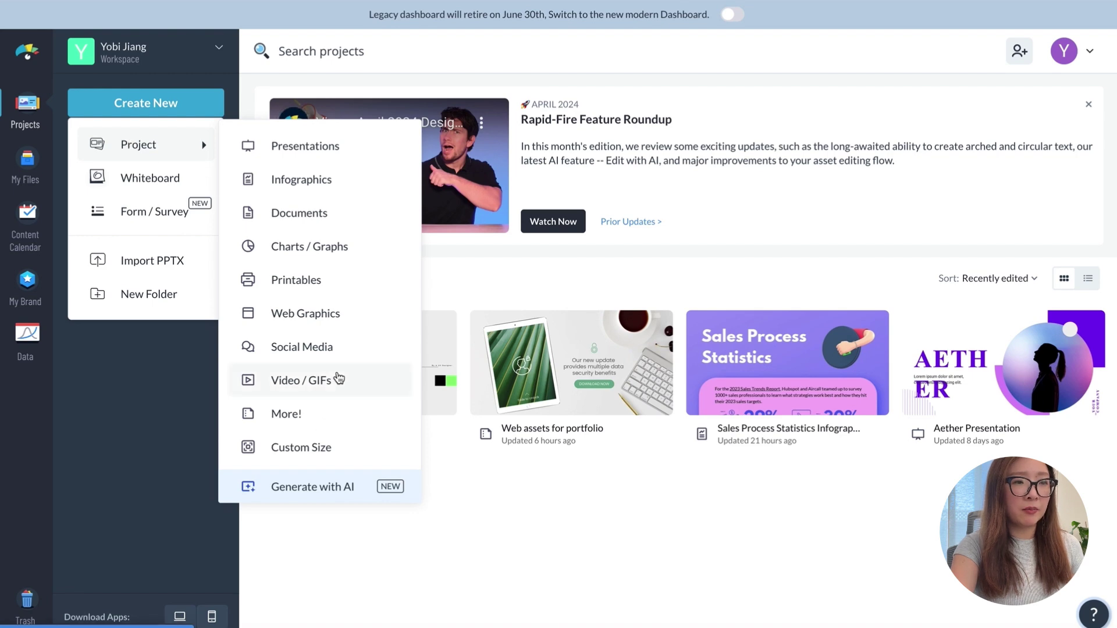
left_click(307, 494)
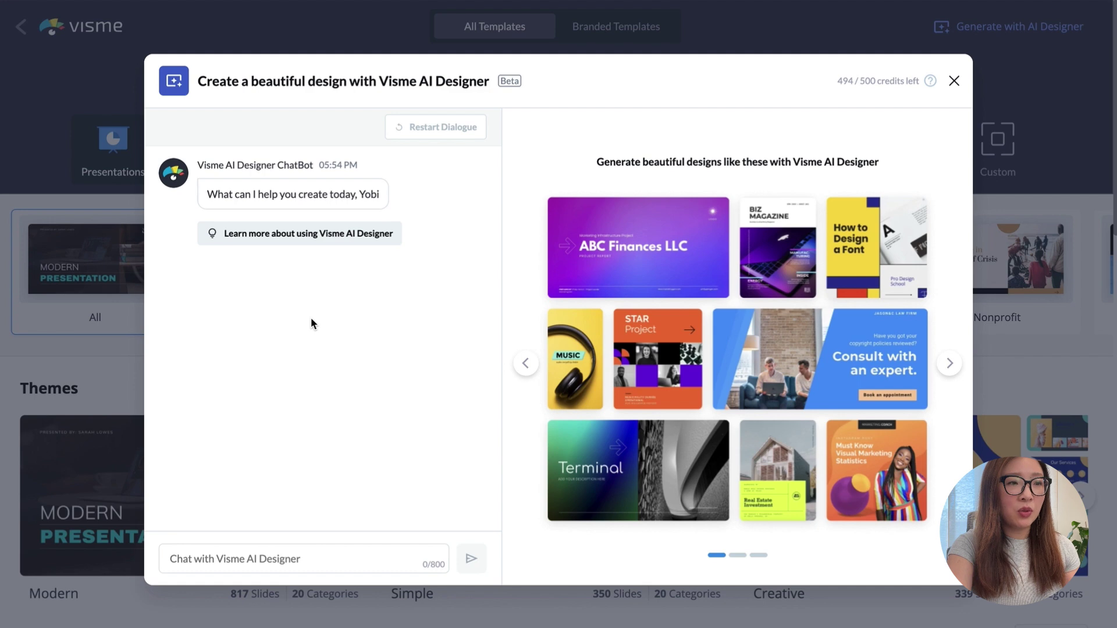
Send the Armor cybersecurity presentation prompt with 'design' added, then begin a follow-up listing the sections
left_click(223, 564)
type("create a modern, simple presentation to feature a cyber security mobile product called Armor.")
left_click(280, 541)
type("design")
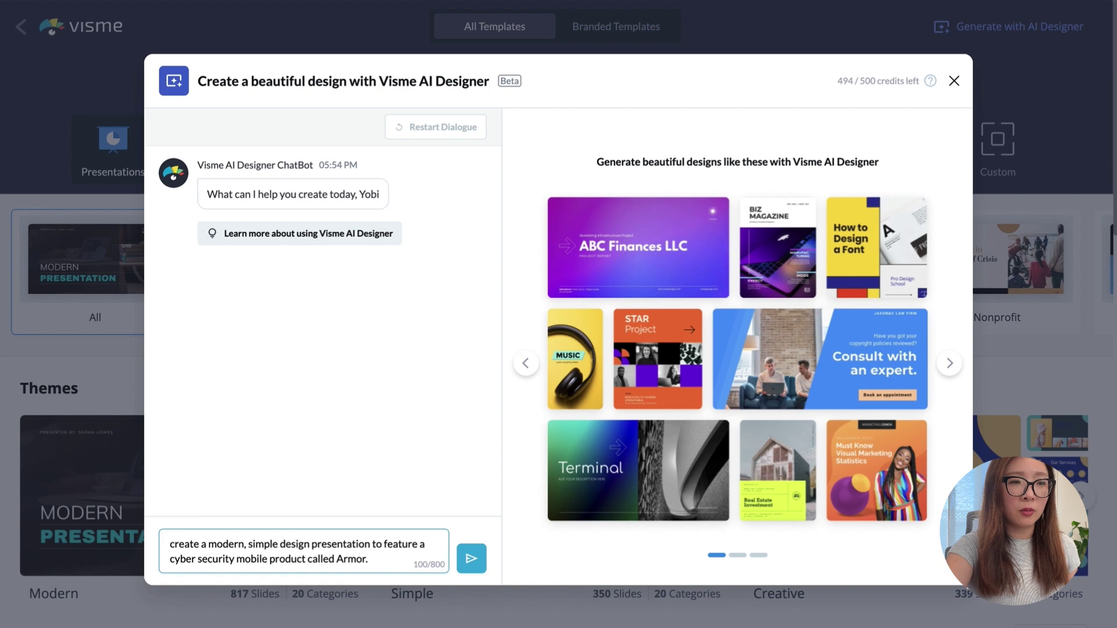
left_click(471, 560)
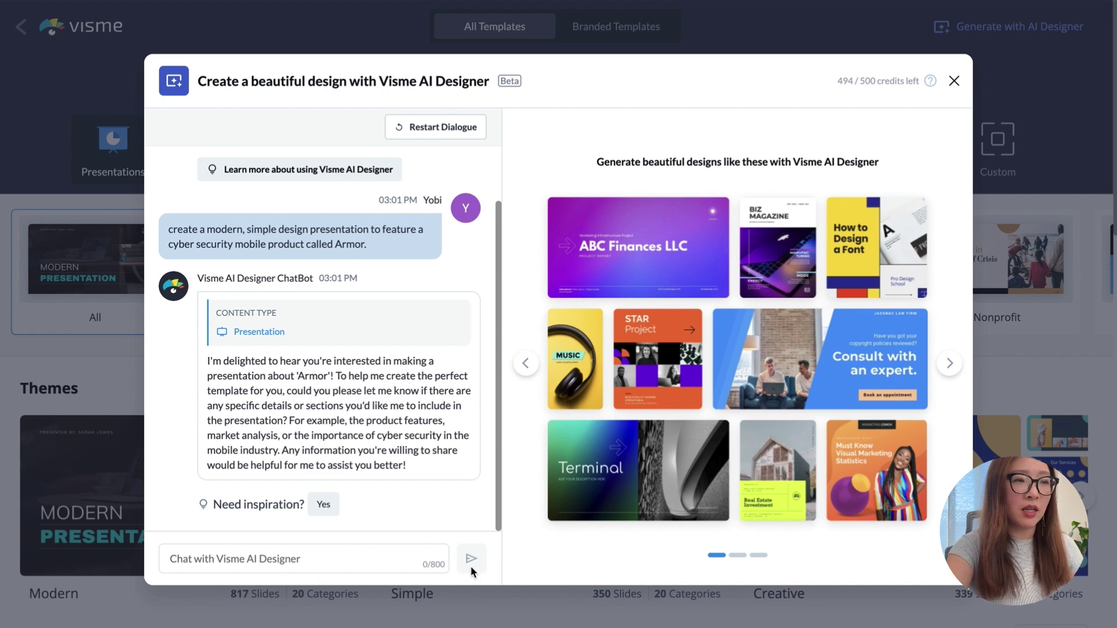
left_click(229, 553)
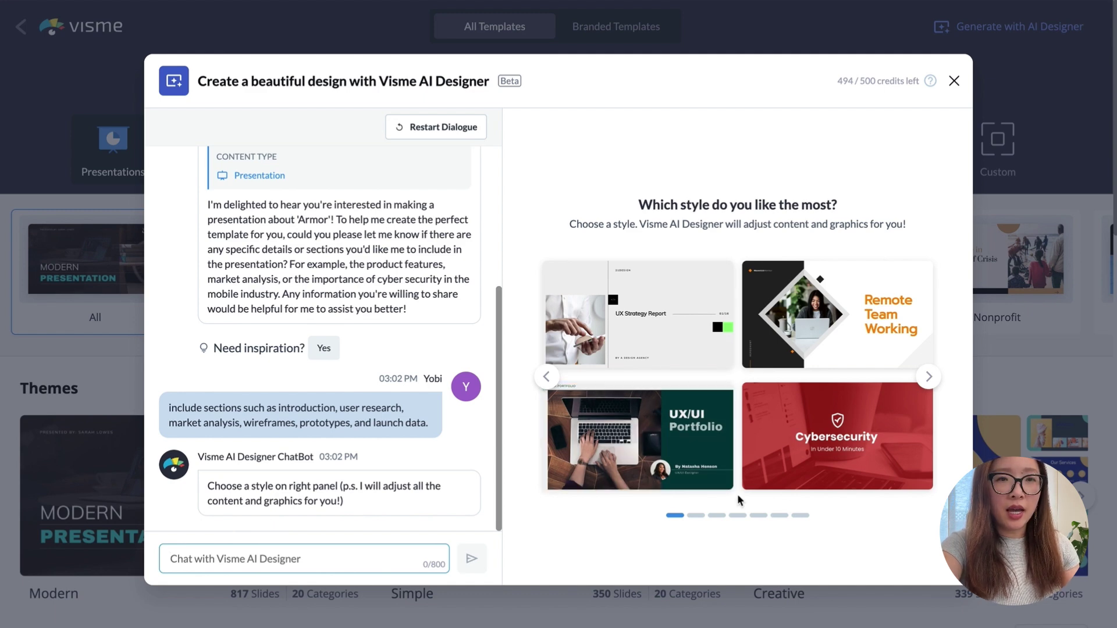
Page through the style options and preview the UX Strategy Report style
left_click(928, 377)
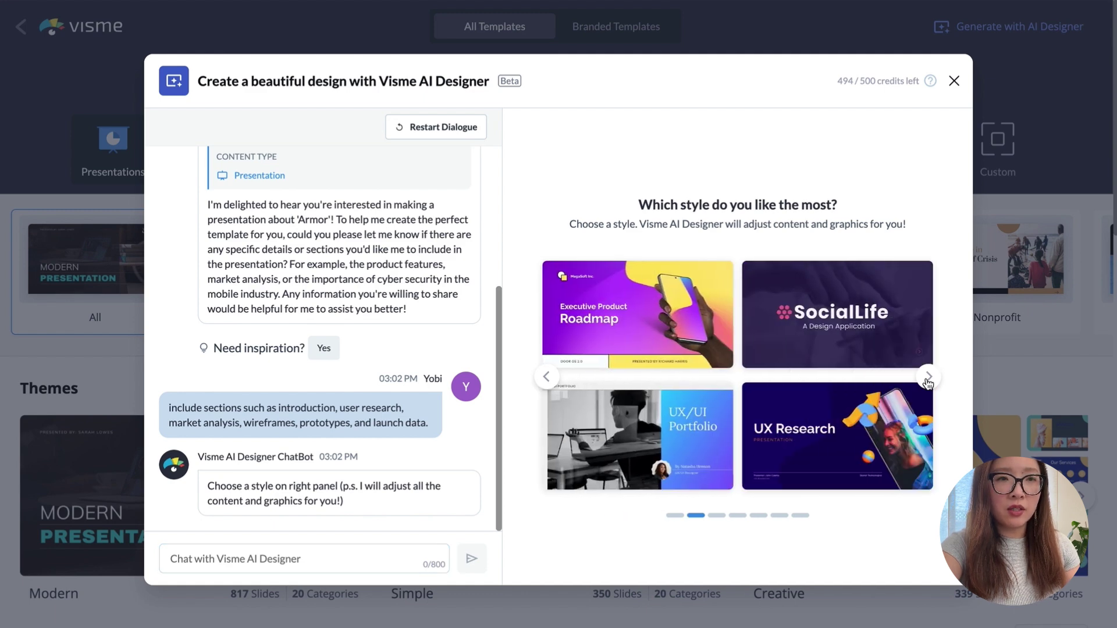
left_click(928, 376)
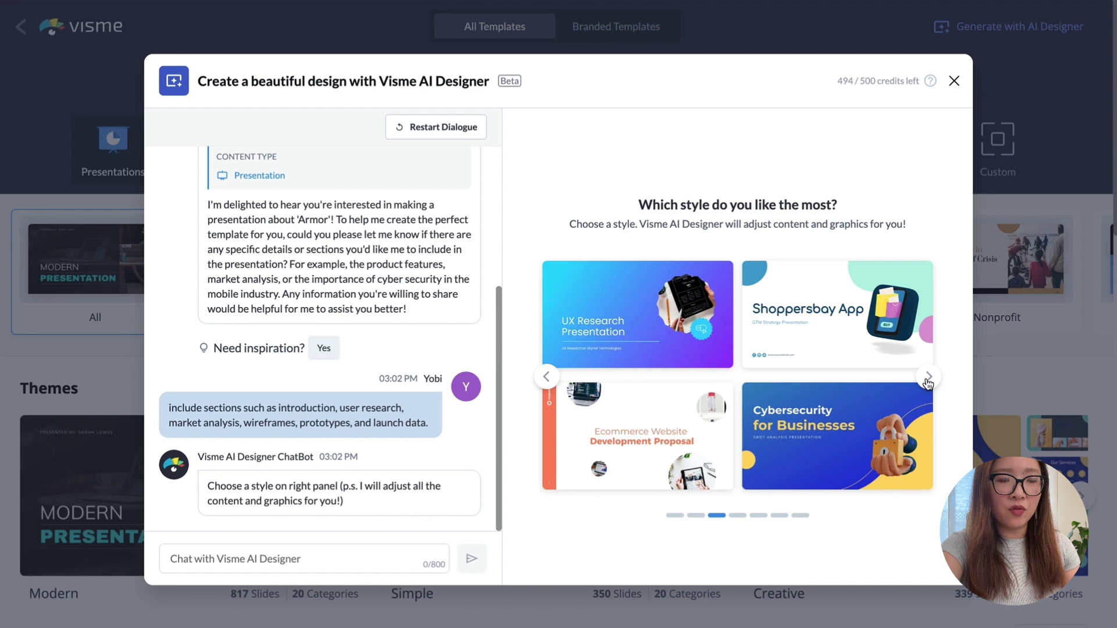
left_click(928, 378)
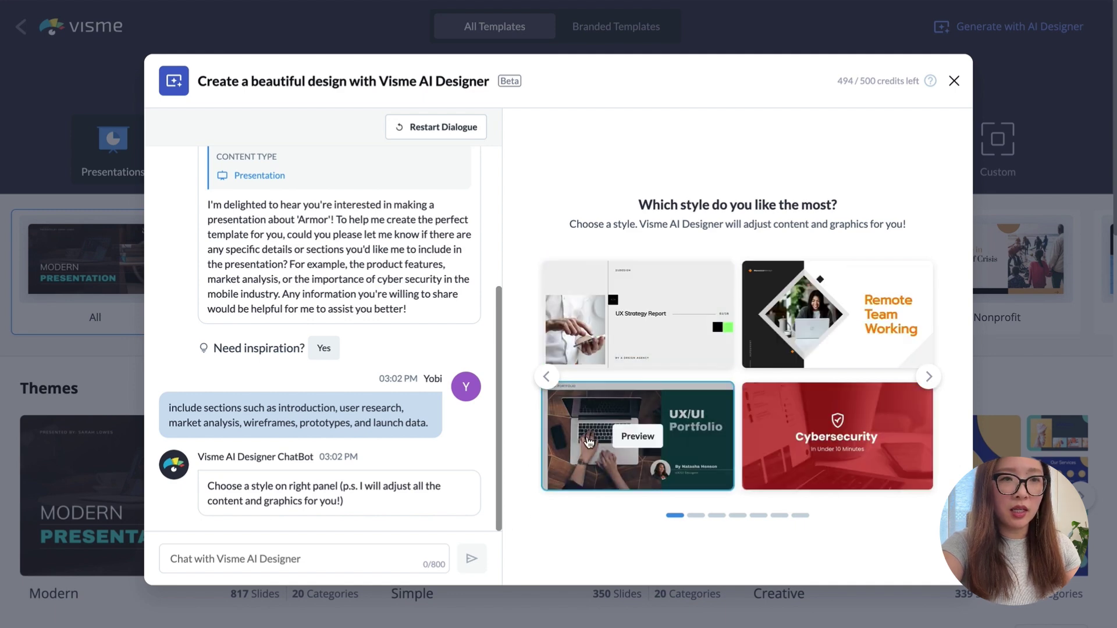
left_click(640, 317)
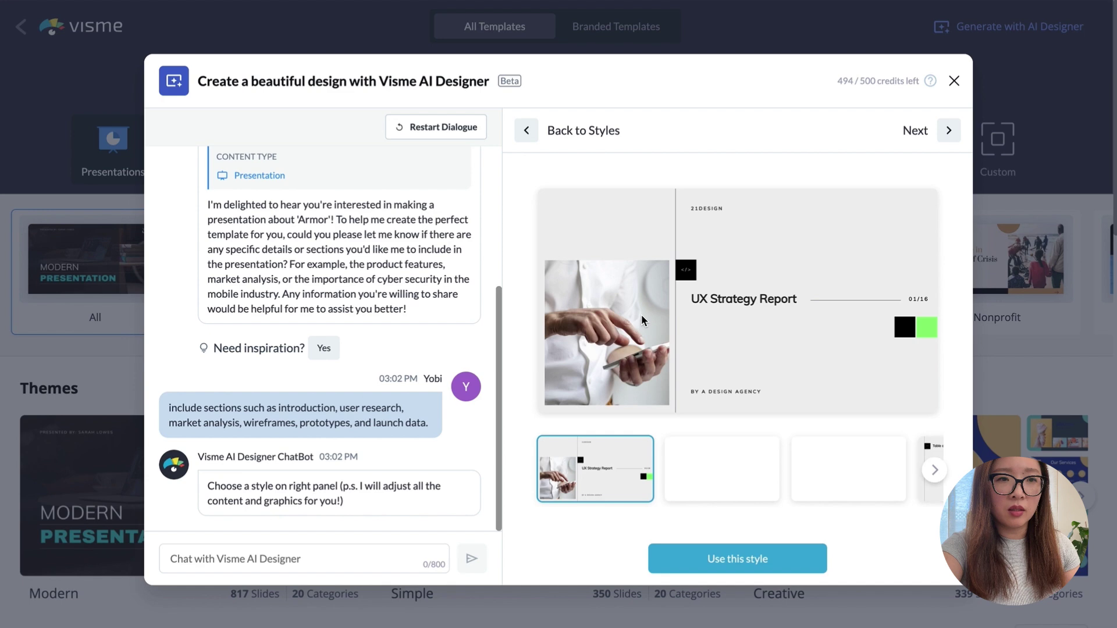
Review the style's sample slides, from Table of Contents through Our Process
left_click(721, 466)
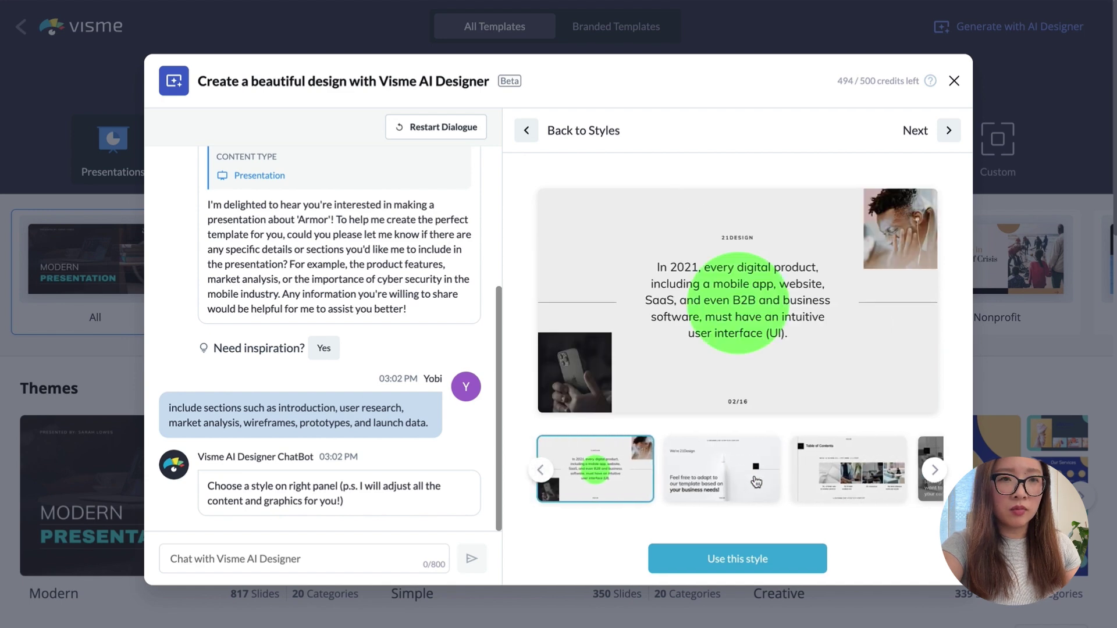
left_click(754, 483)
left_click(754, 483)
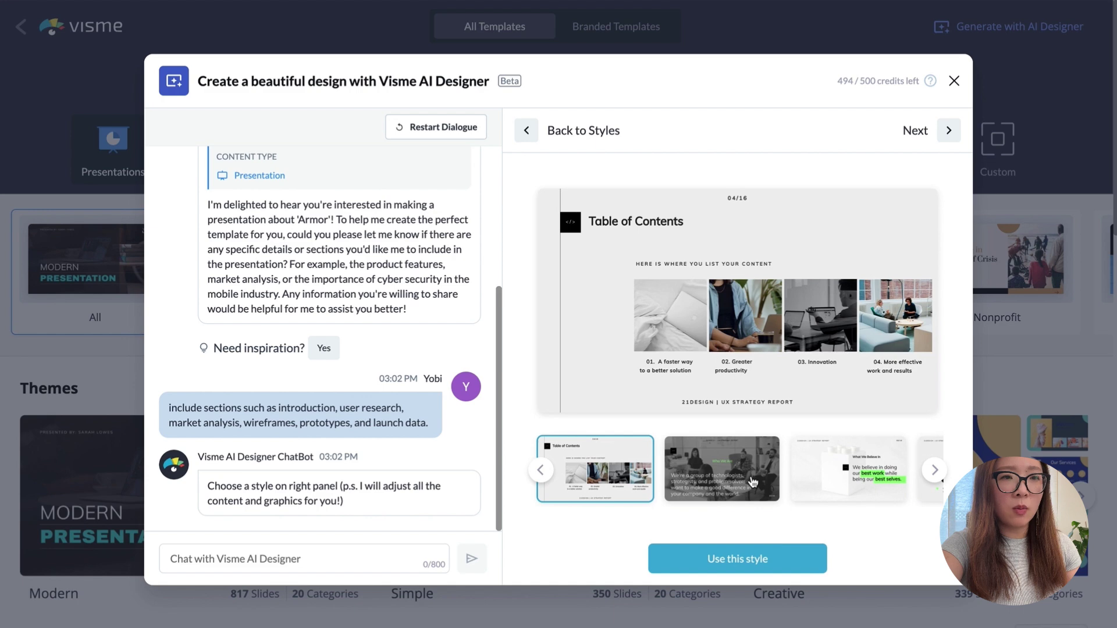
left_click(745, 482)
left_click(791, 481)
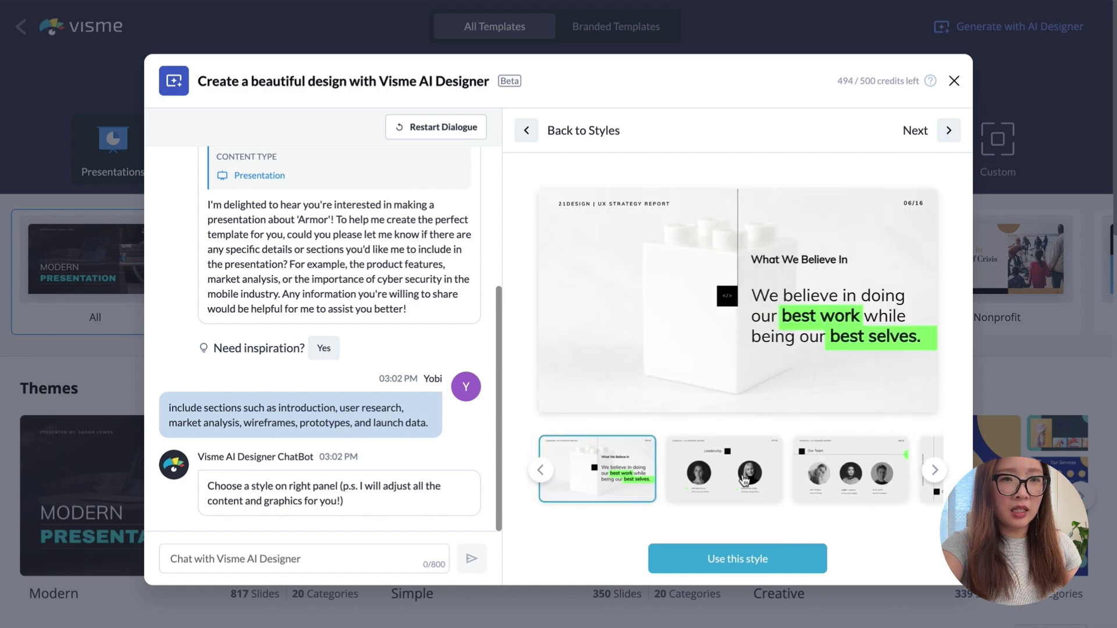
left_click(743, 480)
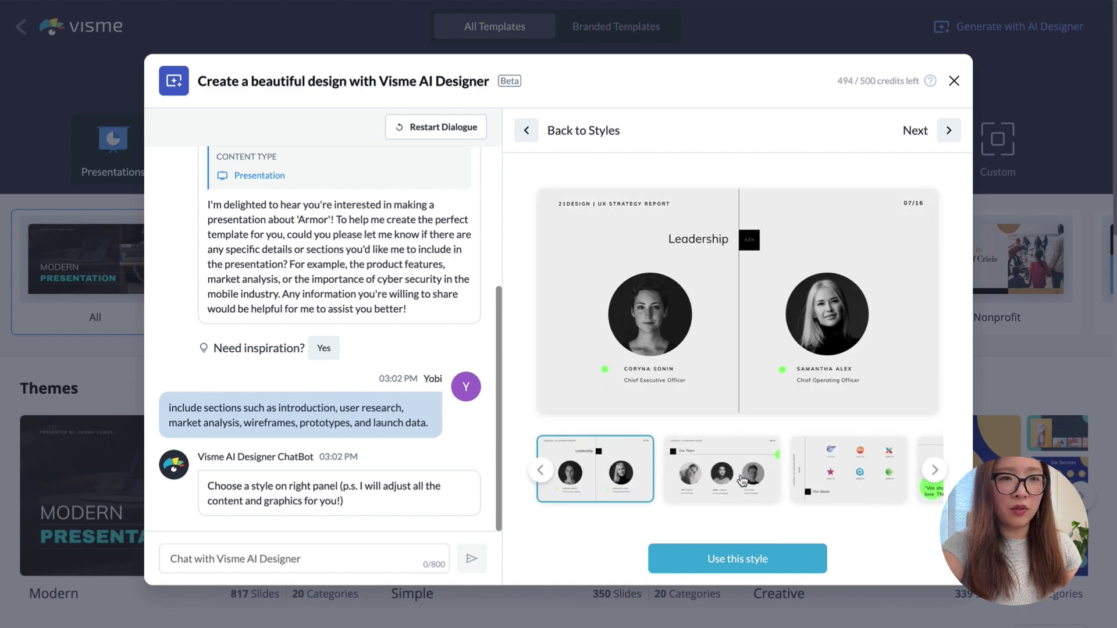
left_click(742, 481)
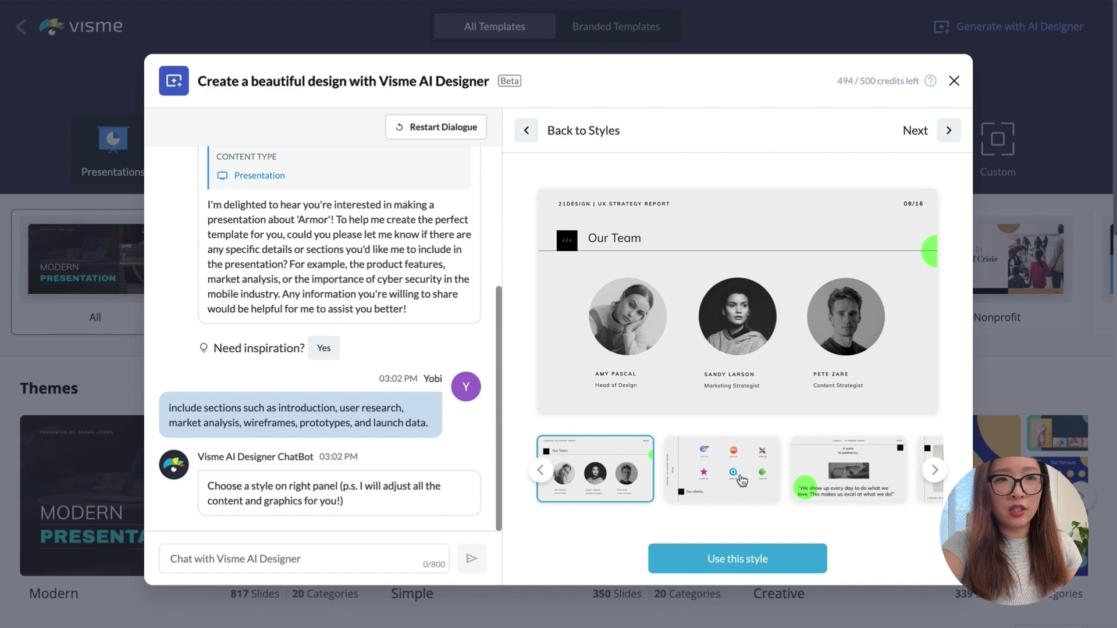
left_click(724, 482)
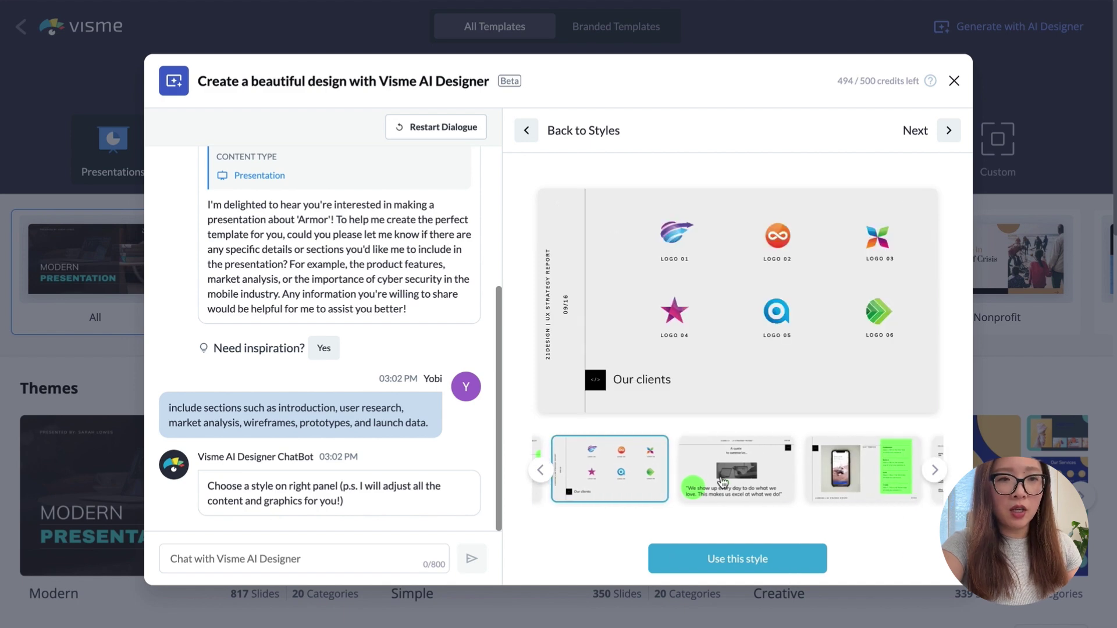
left_click(723, 482)
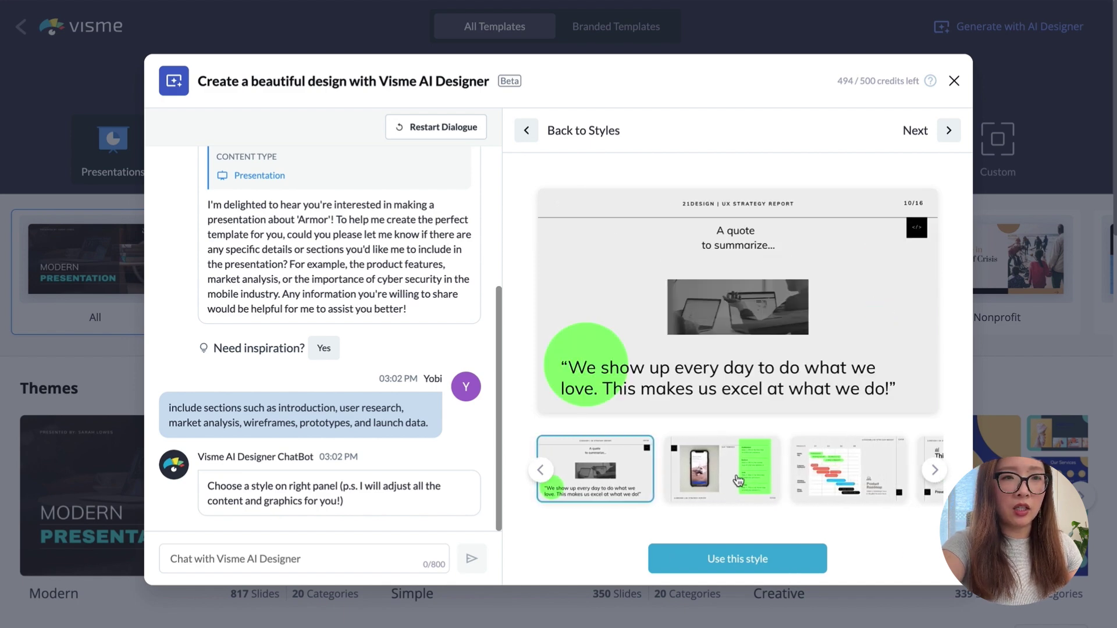
left_click(737, 481)
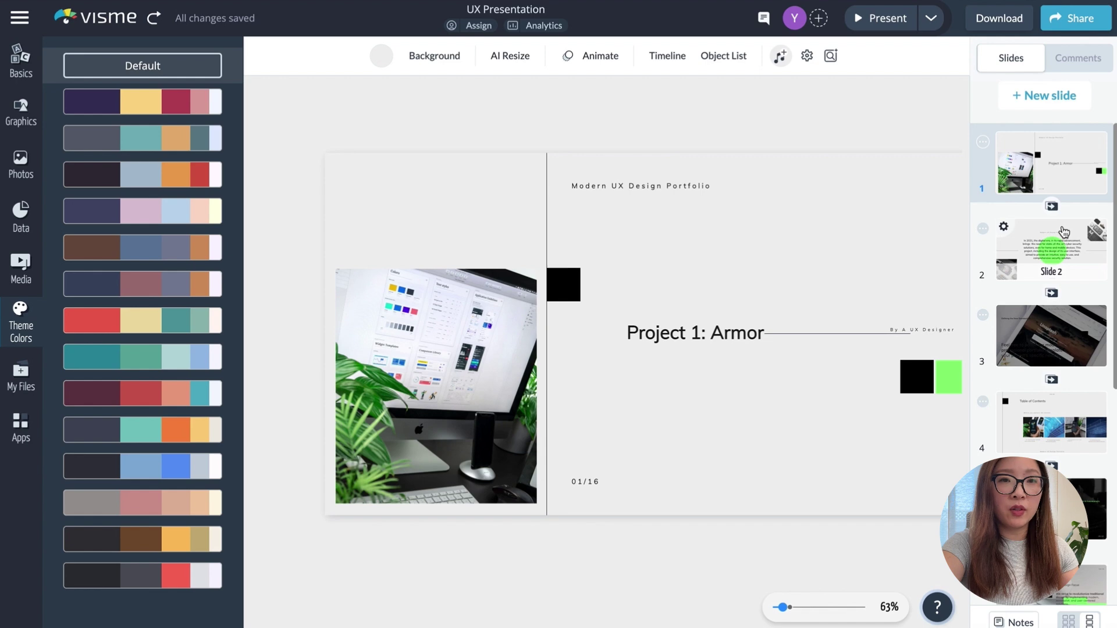
Open slide 2 of the Armor presentation and step forward with the arrow keys to slide 5
scroll(1064, 232, "down", 1)
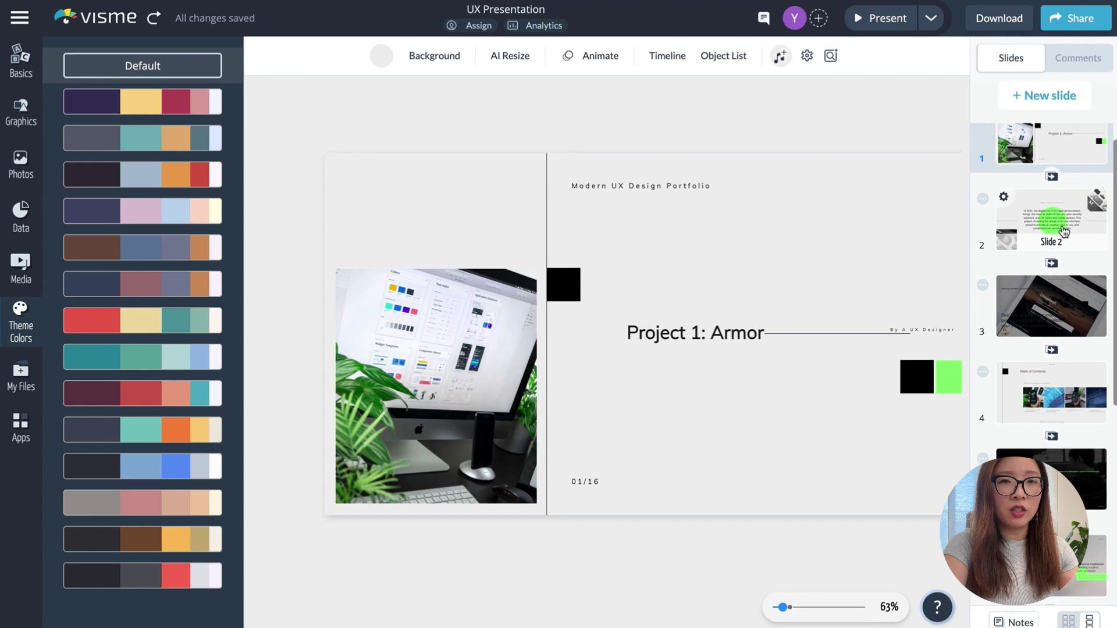
scroll(1063, 230, "up", 1)
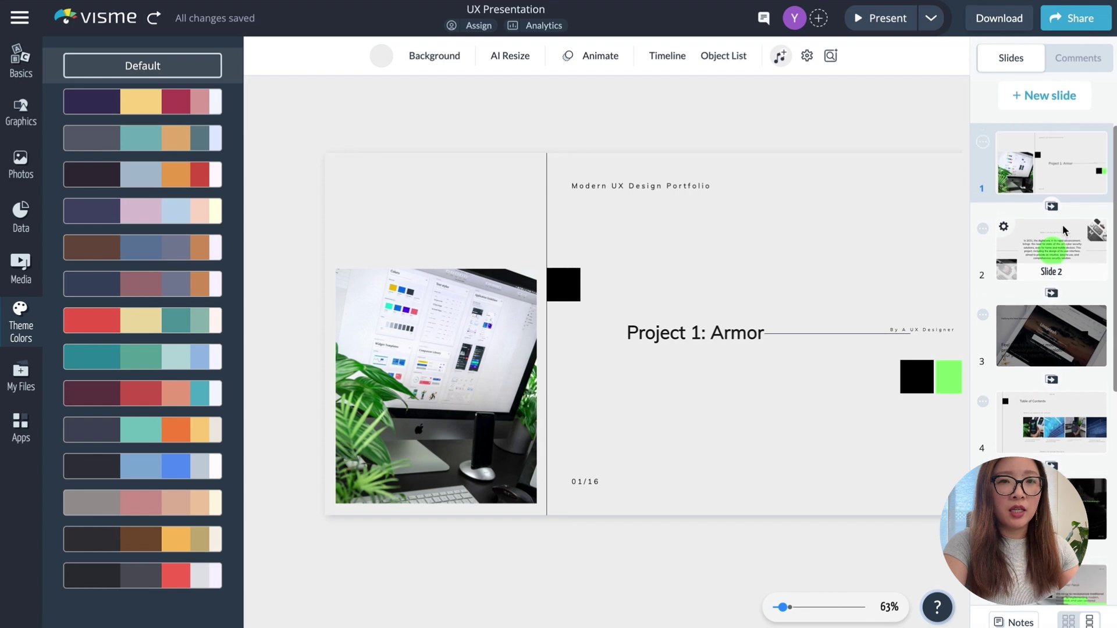
left_click(1071, 257)
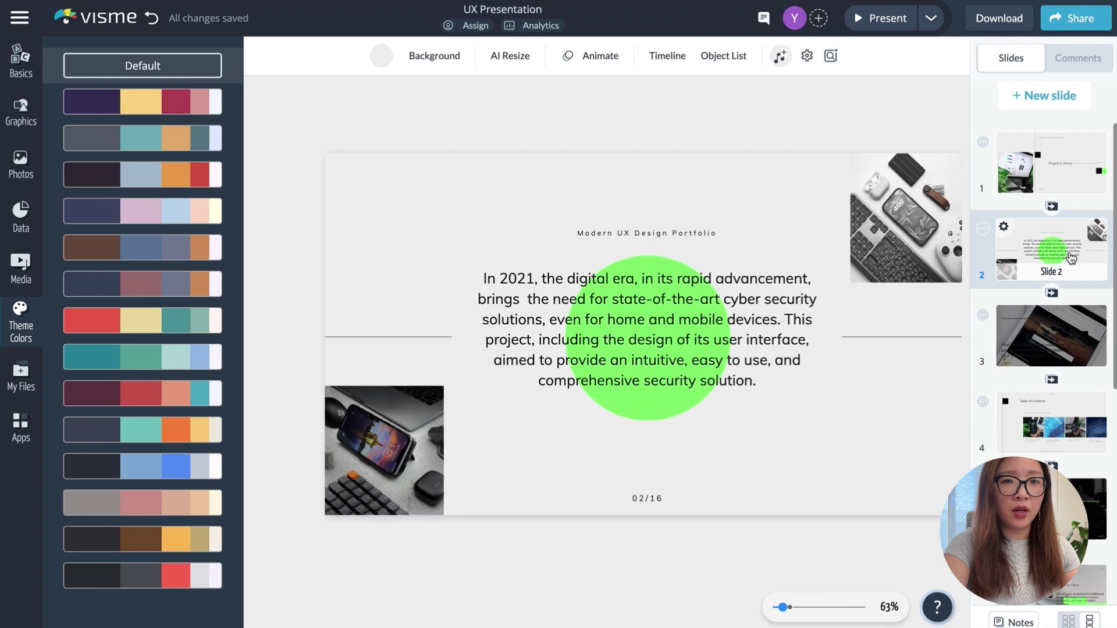
key("Down")
key("Down")
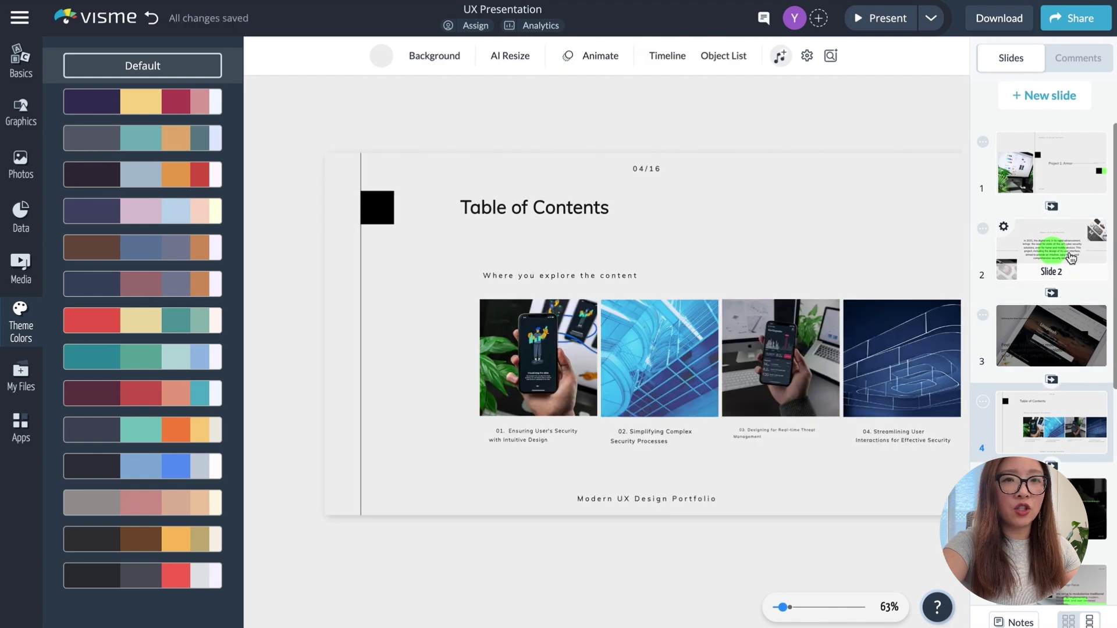
key("Down")
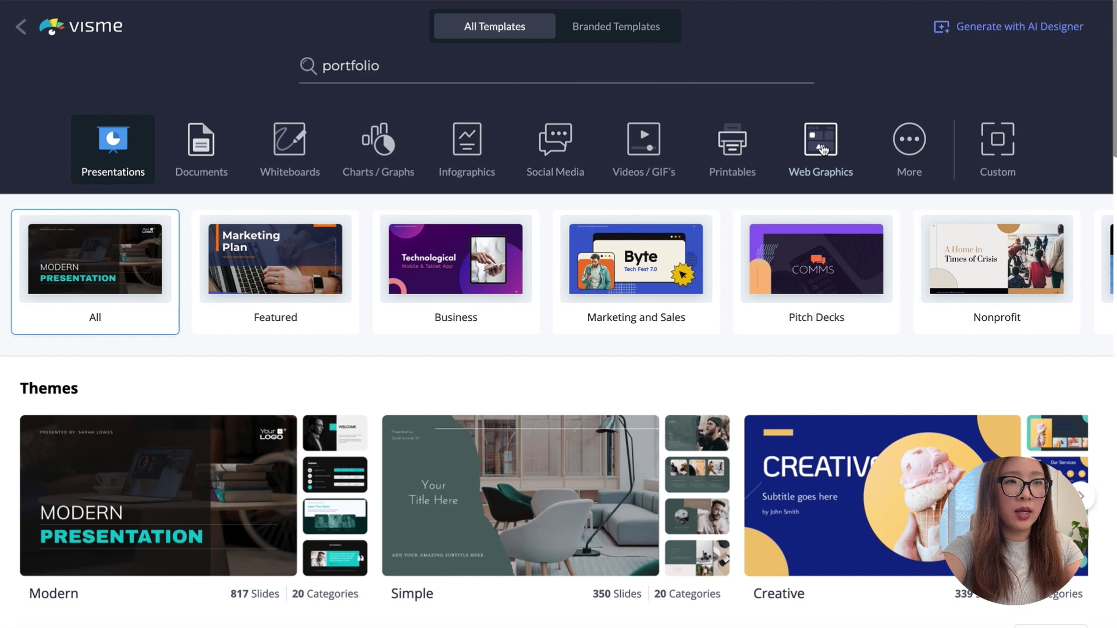
Show the Web Graphics template category and pick the Wallpaper templates
left_click(821, 150)
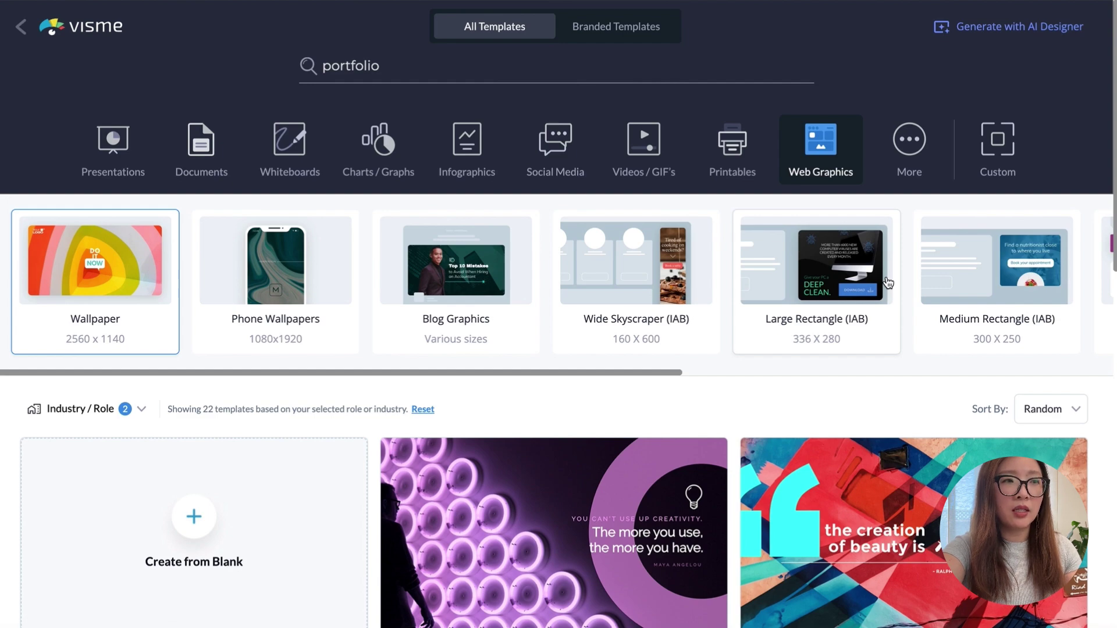
scroll(888, 282, "down", 5)
scroll(888, 282, "up", 5)
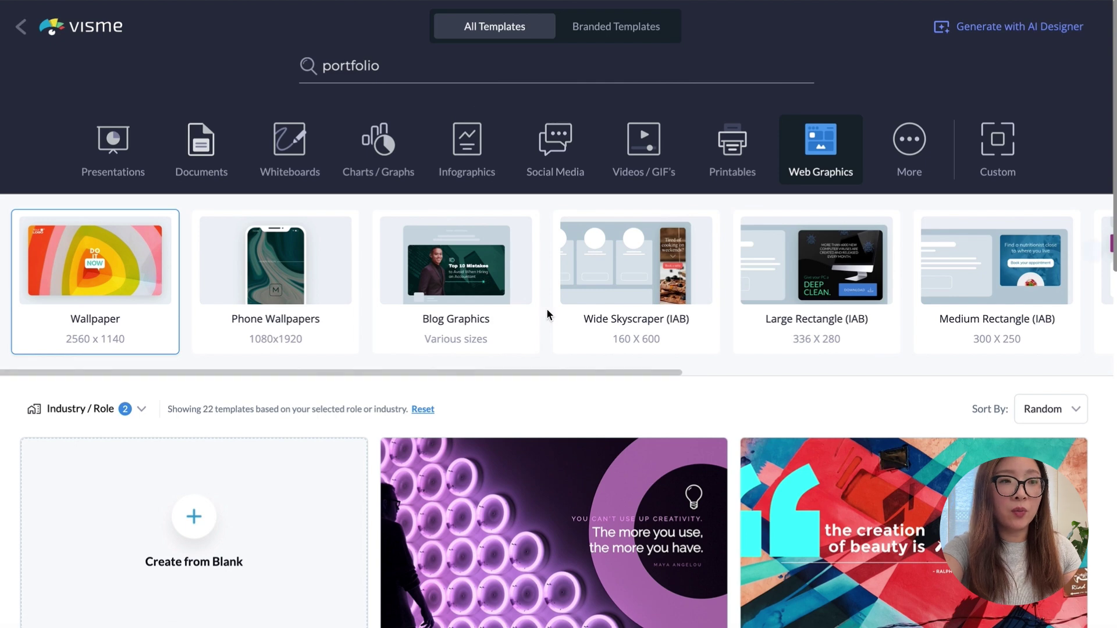
left_click(116, 272)
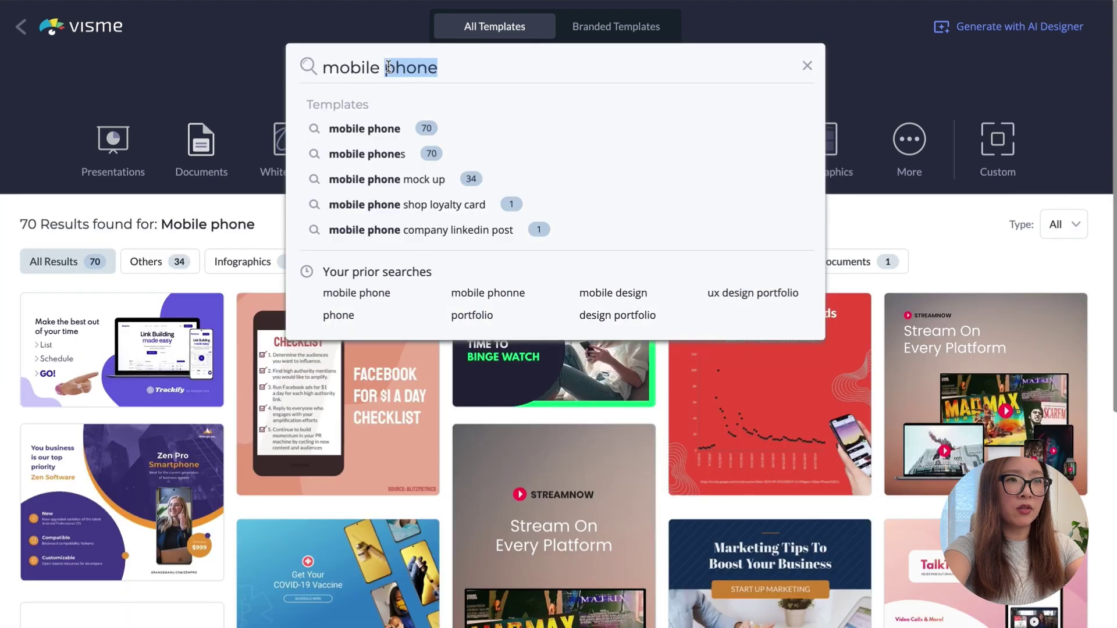
Search the templates for 'mobile device' and scroll through the results
type("device")
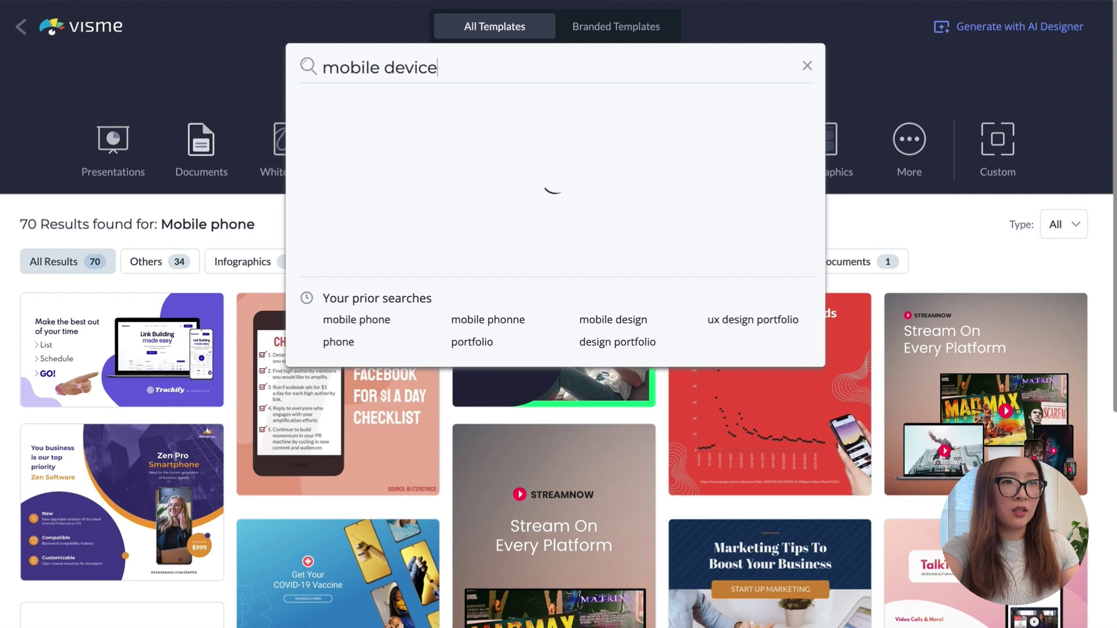
key("Return")
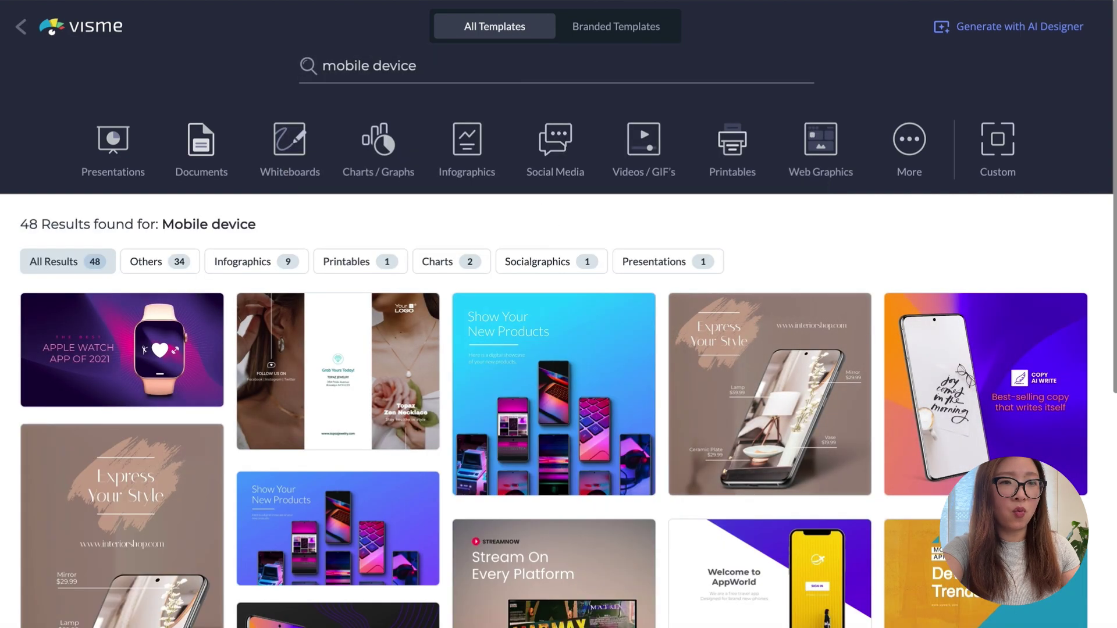
mouse_move(114, 352)
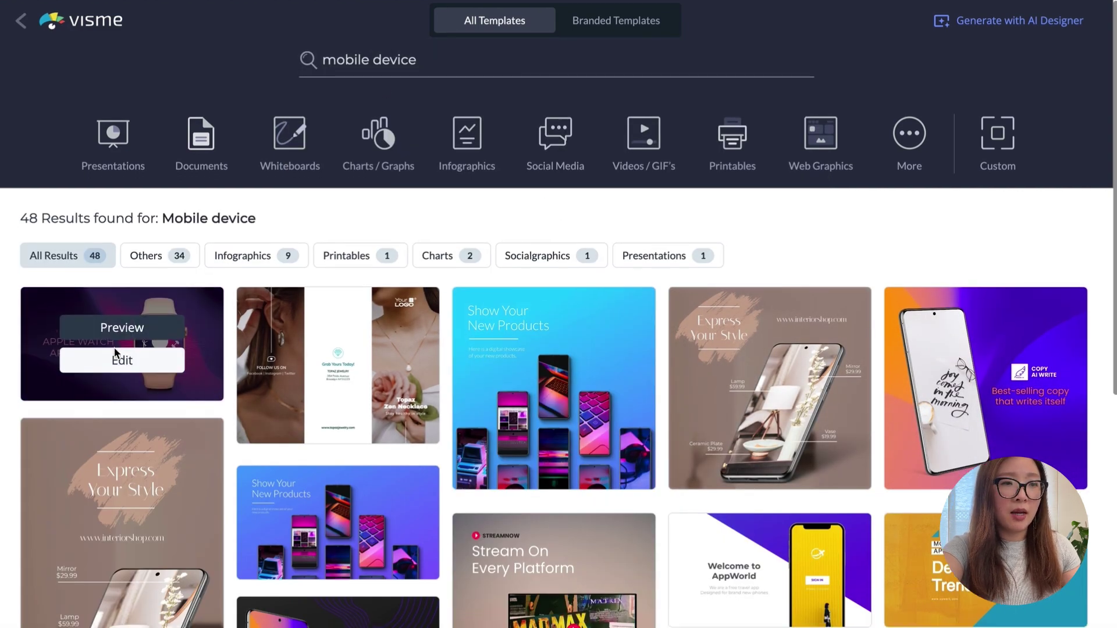
scroll(115, 352, "down", 2)
scroll(505, 495, "down", 3)
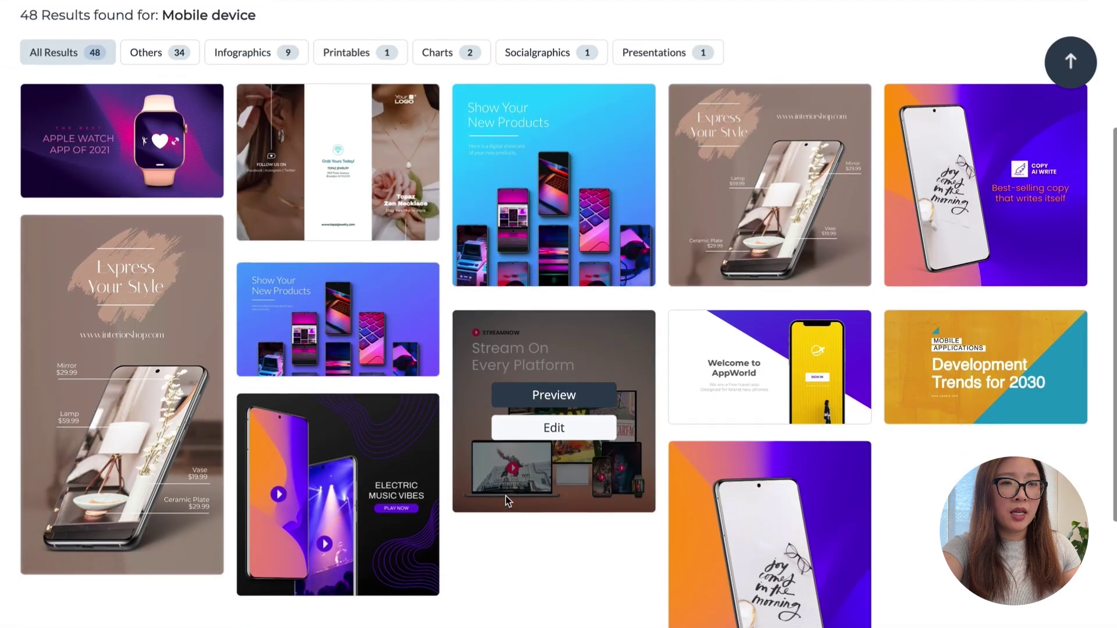
scroll(505, 495, "down", 2)
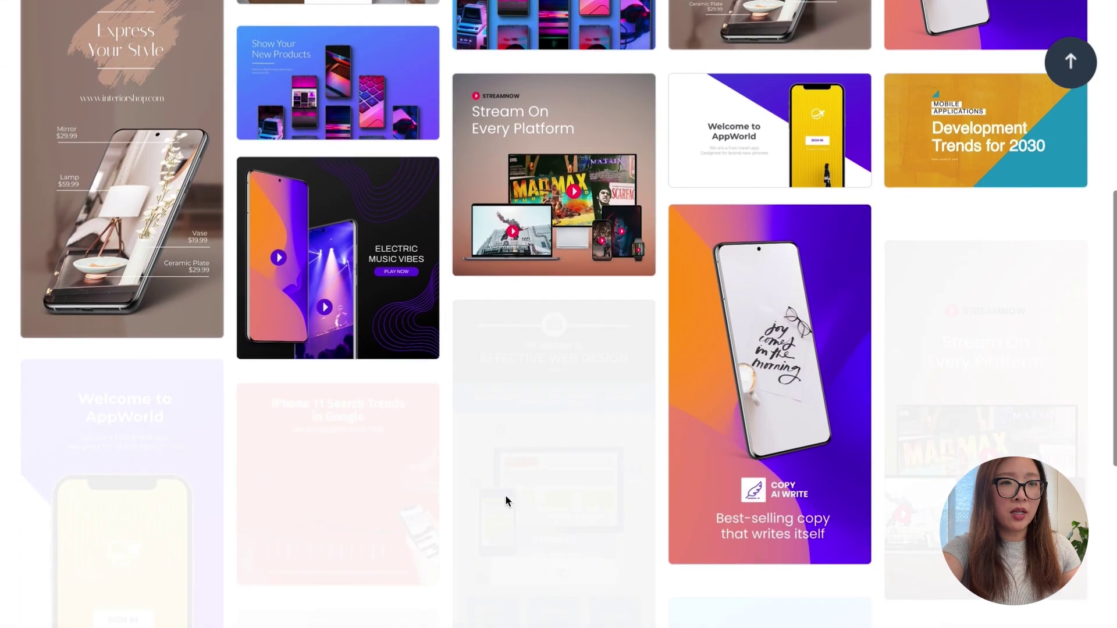
scroll(505, 495, "down", 2)
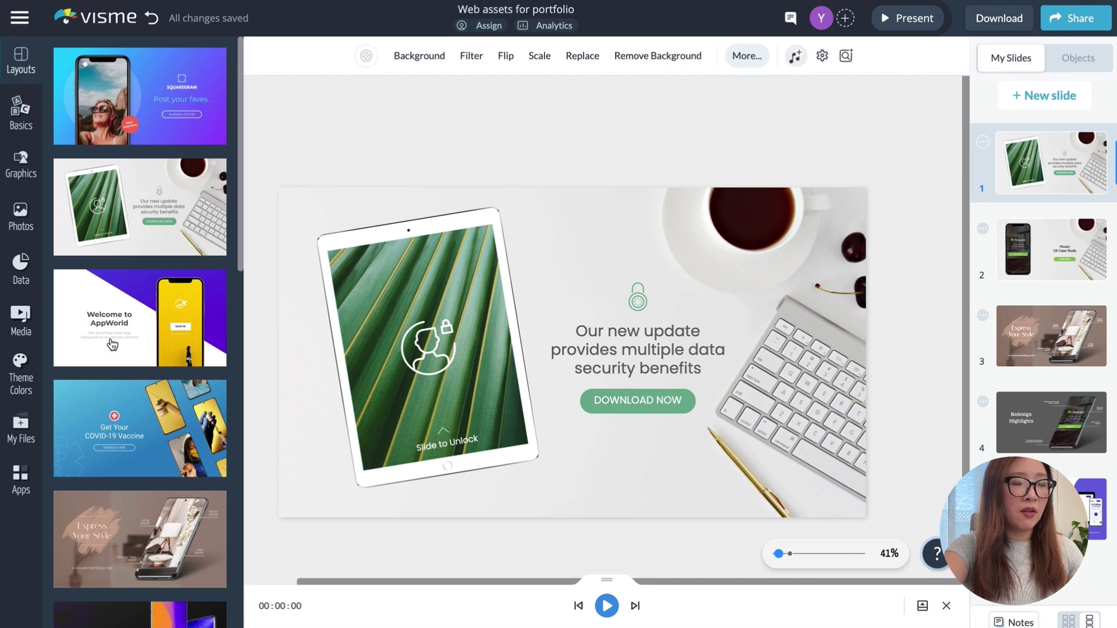
Add a new blank slide 2 and apply the AppWorld layout to it
left_click(112, 309)
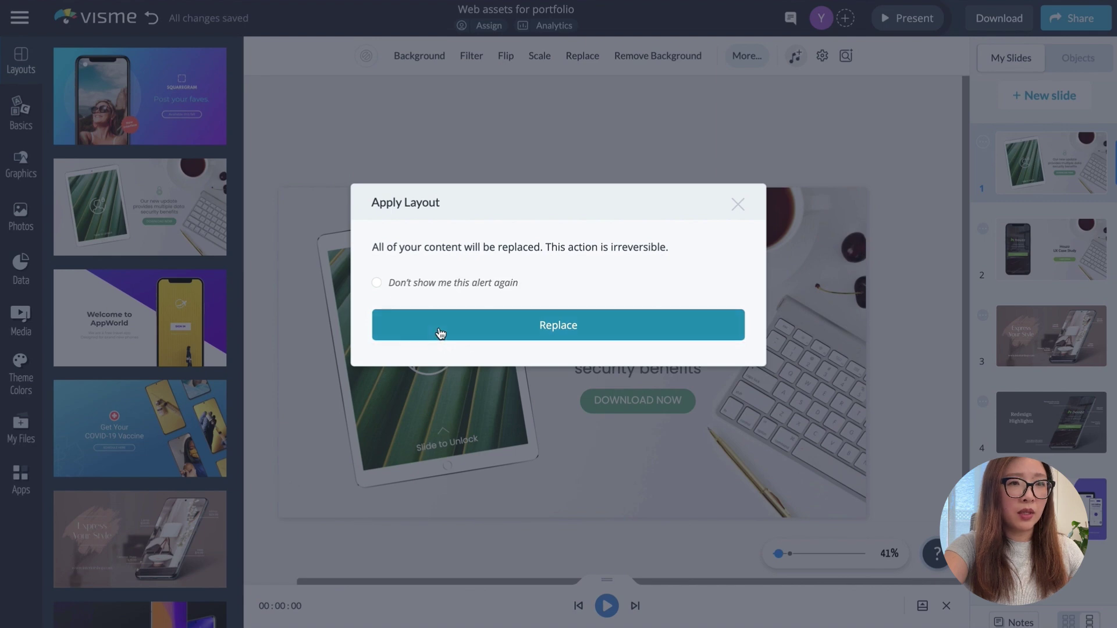
left_click(737, 202)
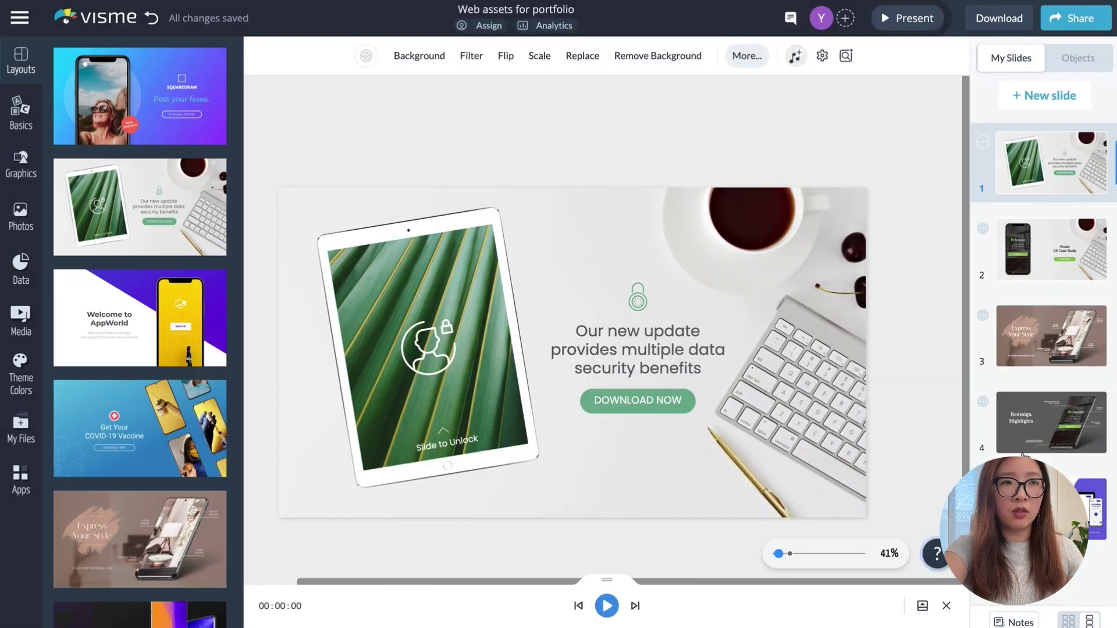
left_click(1047, 95)
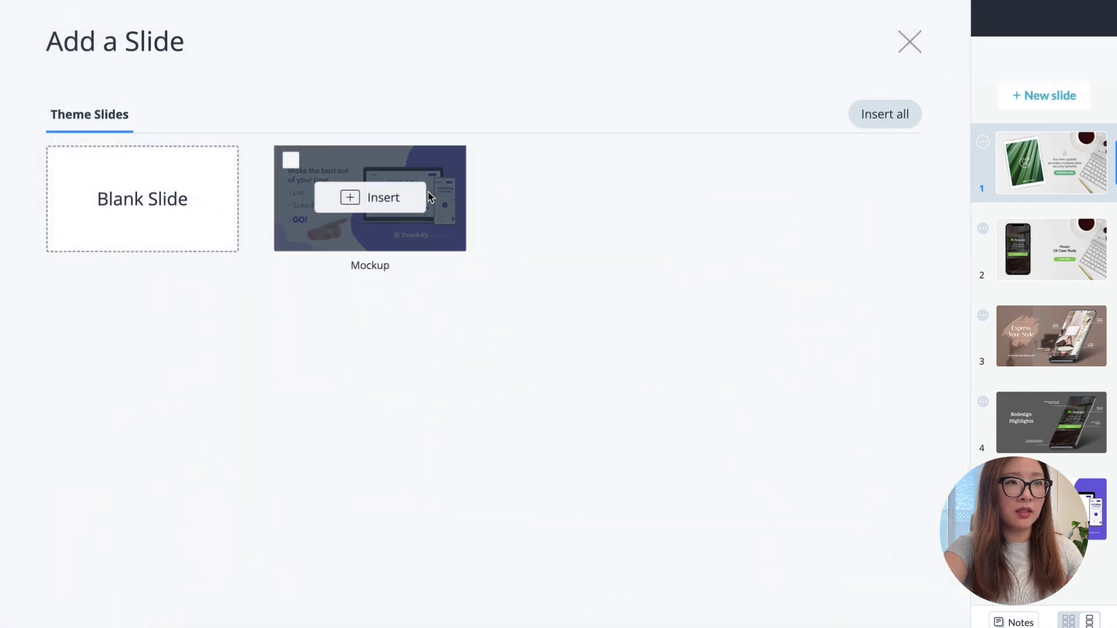
left_click(155, 194)
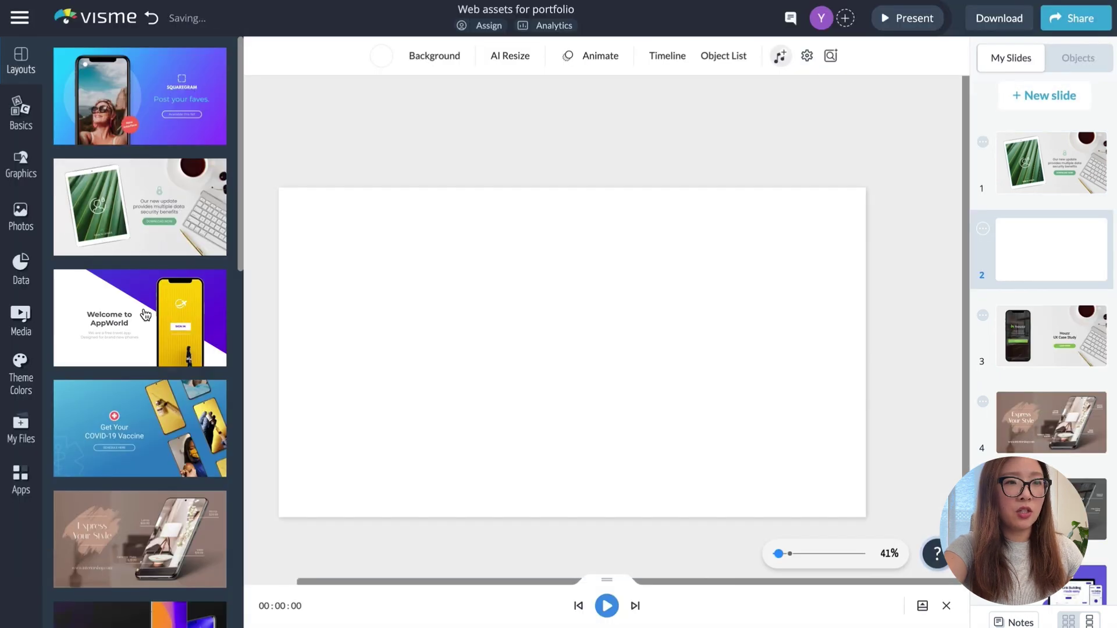
left_click(146, 314)
left_click(501, 321)
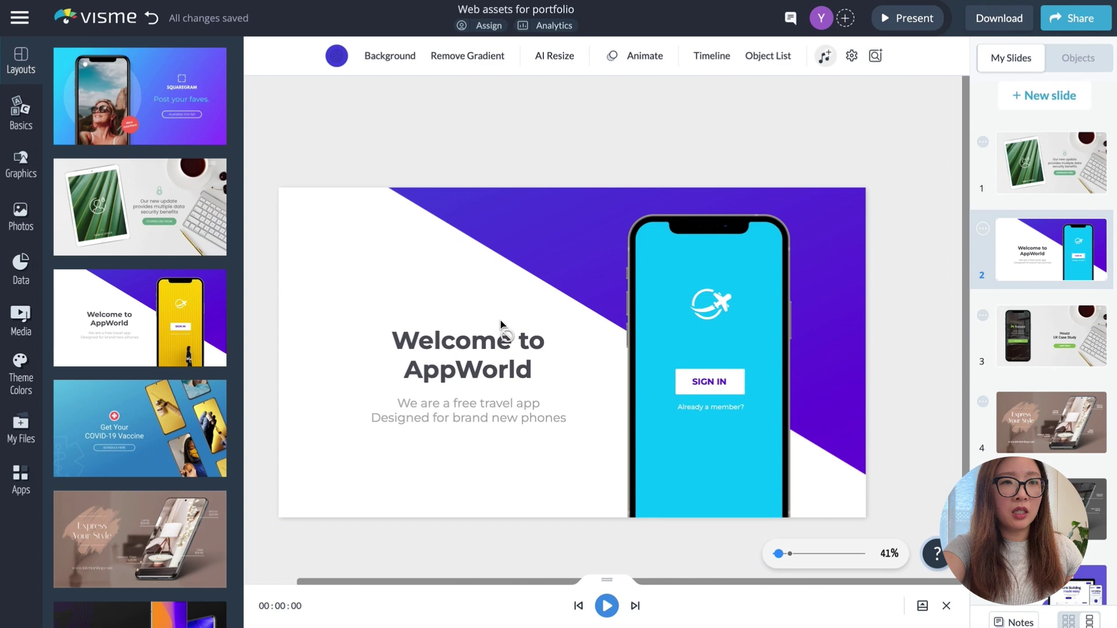
Copy the yellow phone mockup onto slide 1 and delete the tablet mockup
left_click(688, 264)
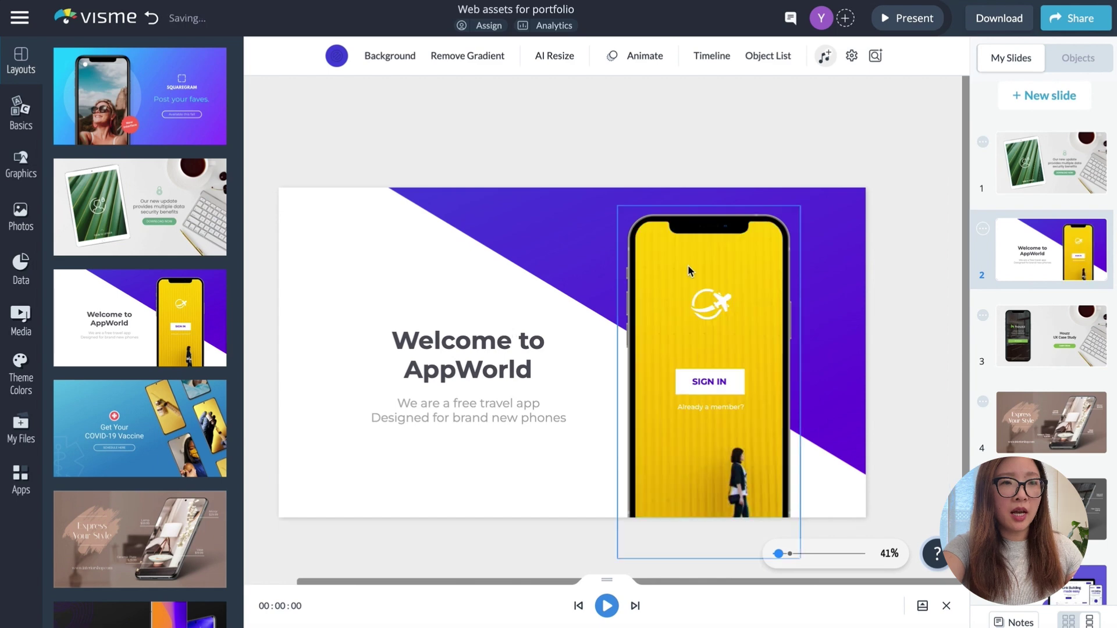
left_click(638, 233)
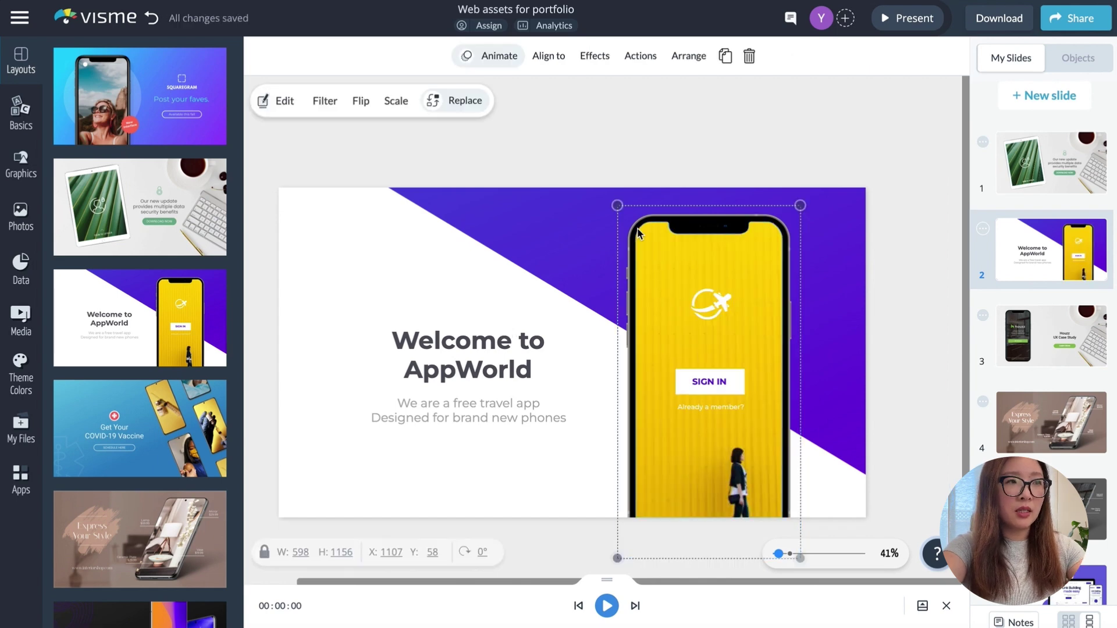
left_click(1082, 169)
left_click(465, 285)
key("ctrl+v")
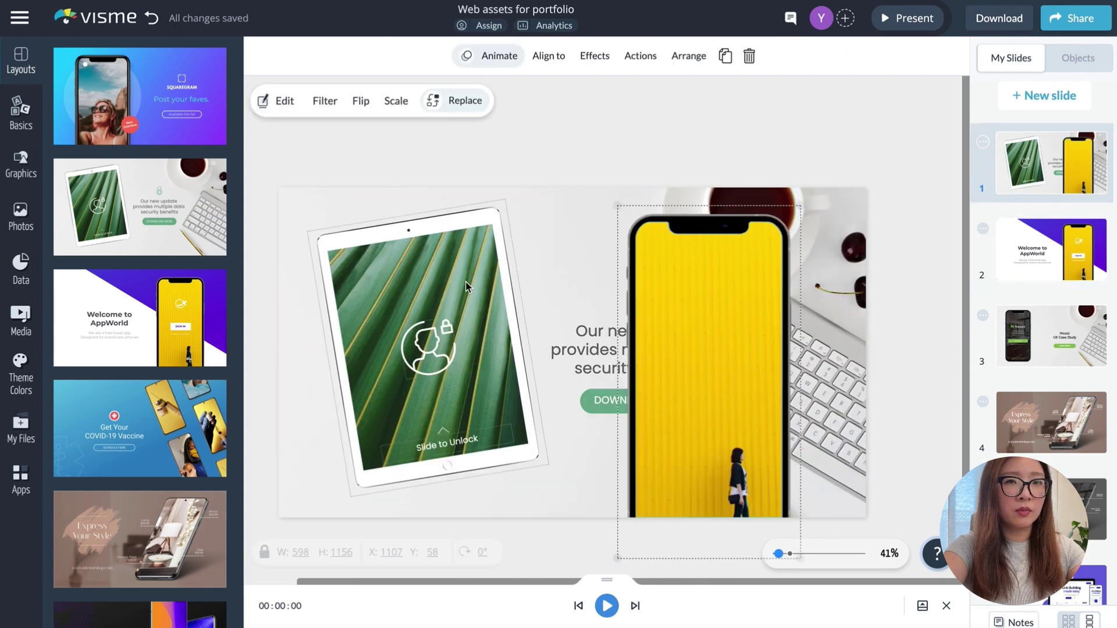
left_click(440, 349)
key("Delete")
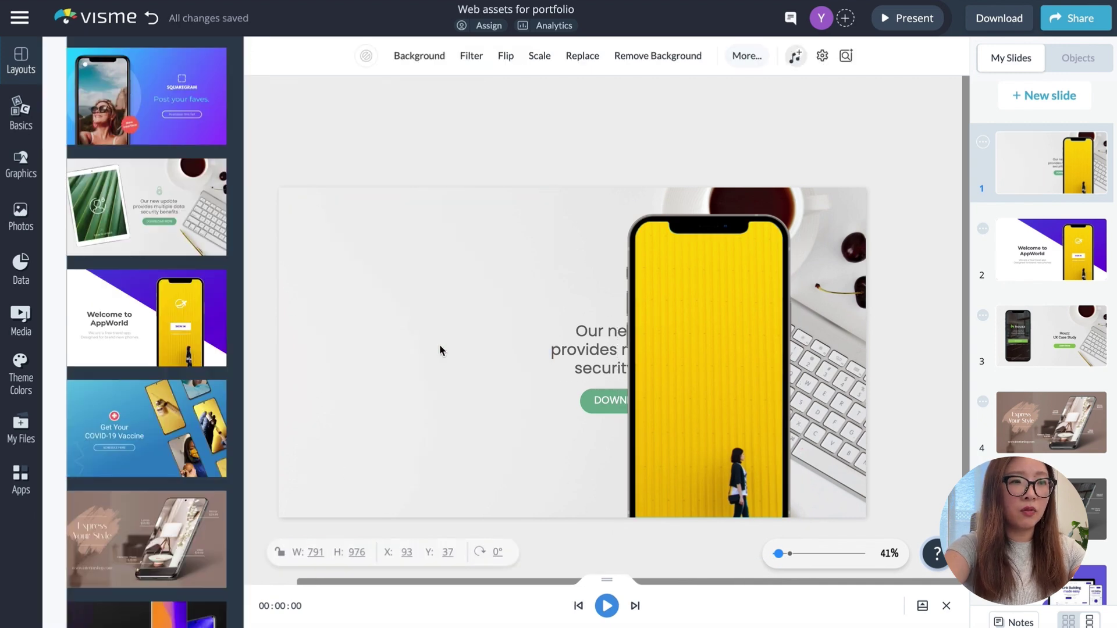
Move the yellow phone left, shrink it, and drop the Houzz screenshot into its screen
left_click_drag(707, 413, 412, 408)
left_click_drag(506, 551, 473, 500)
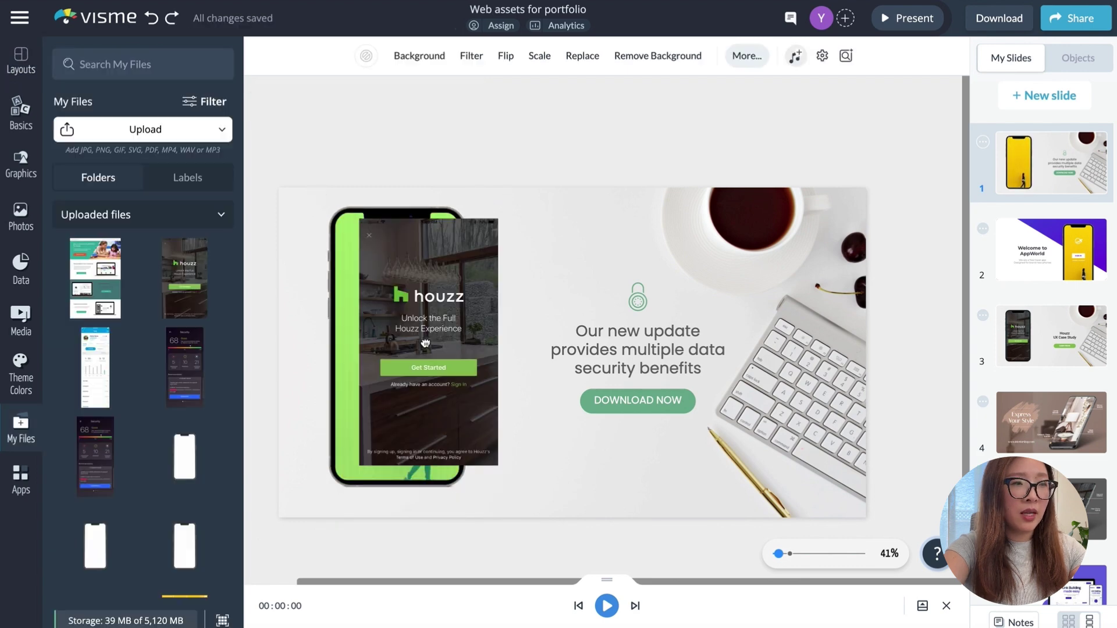
left_click_drag(410, 344, 183, 288)
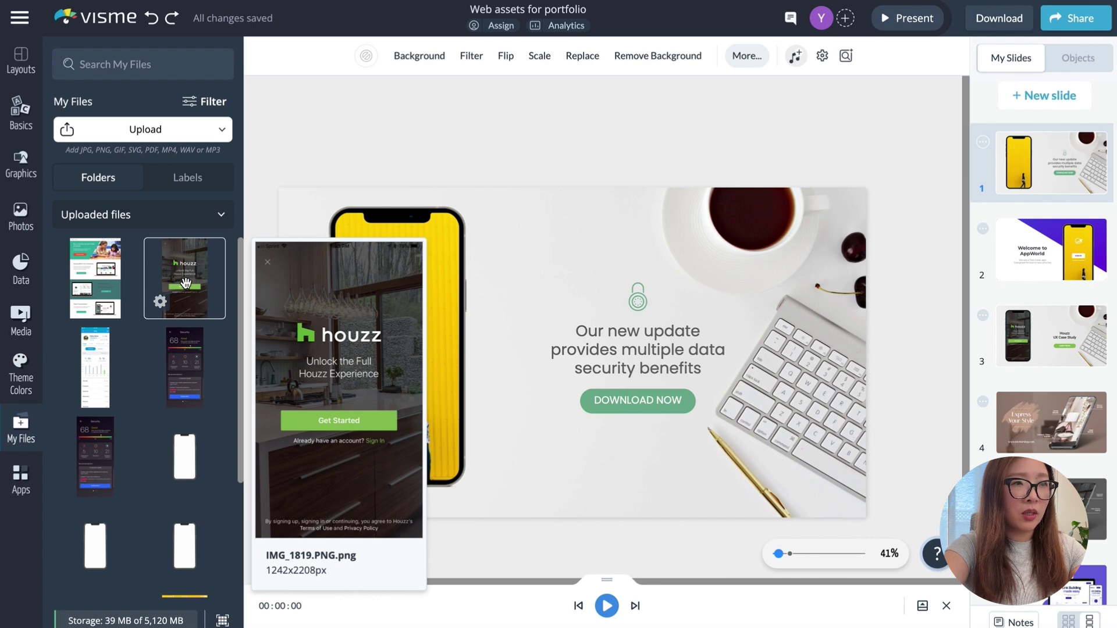
left_click_drag(185, 283, 394, 335)
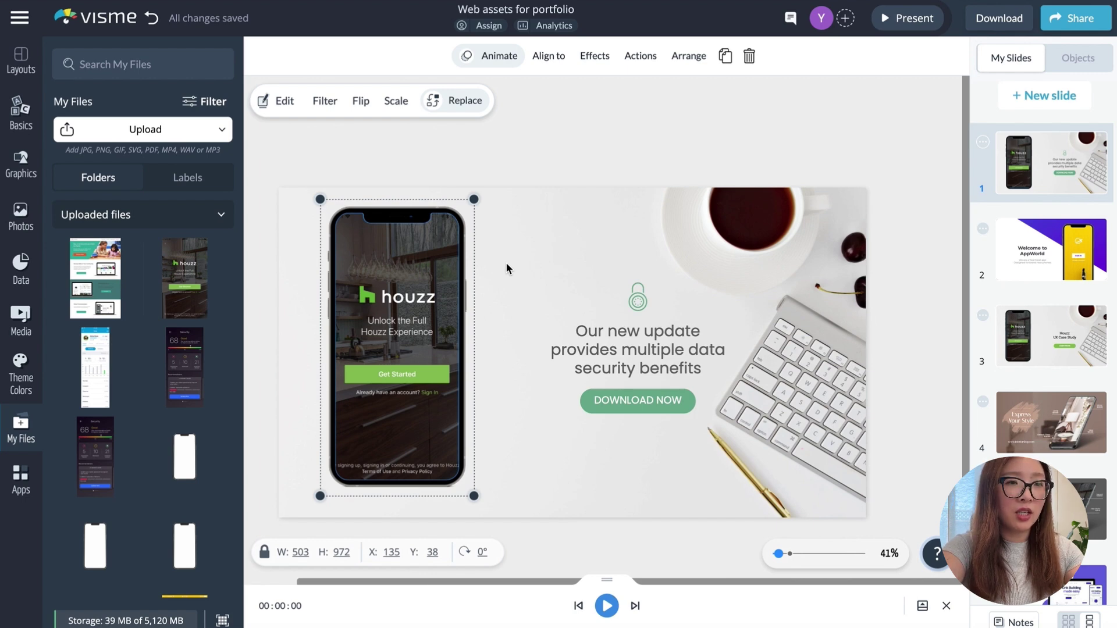
left_click(567, 165)
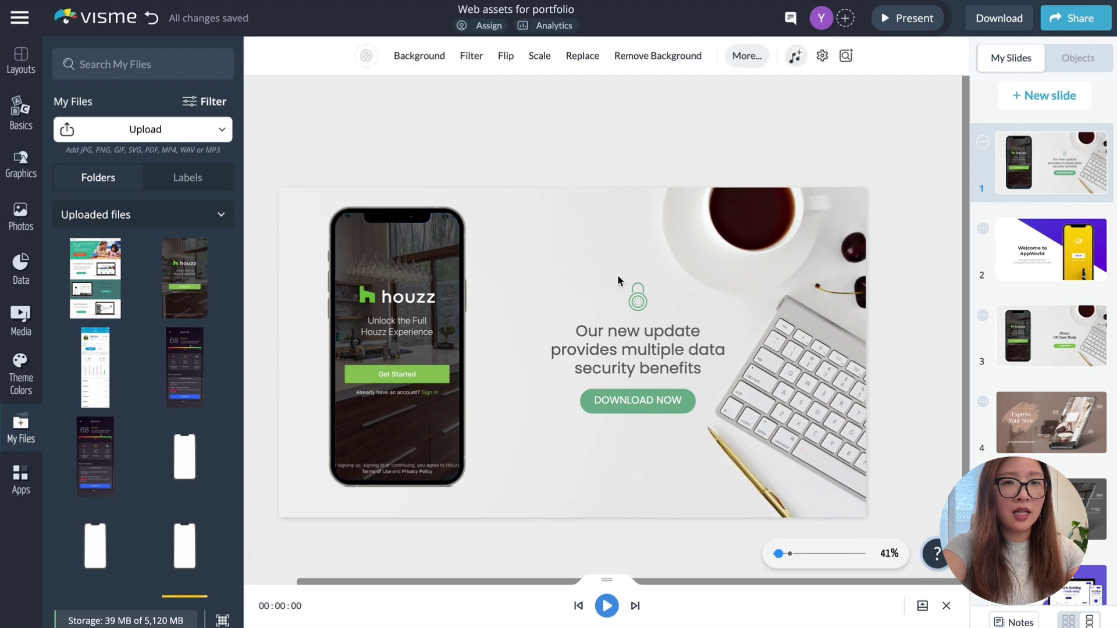
left_click(668, 357)
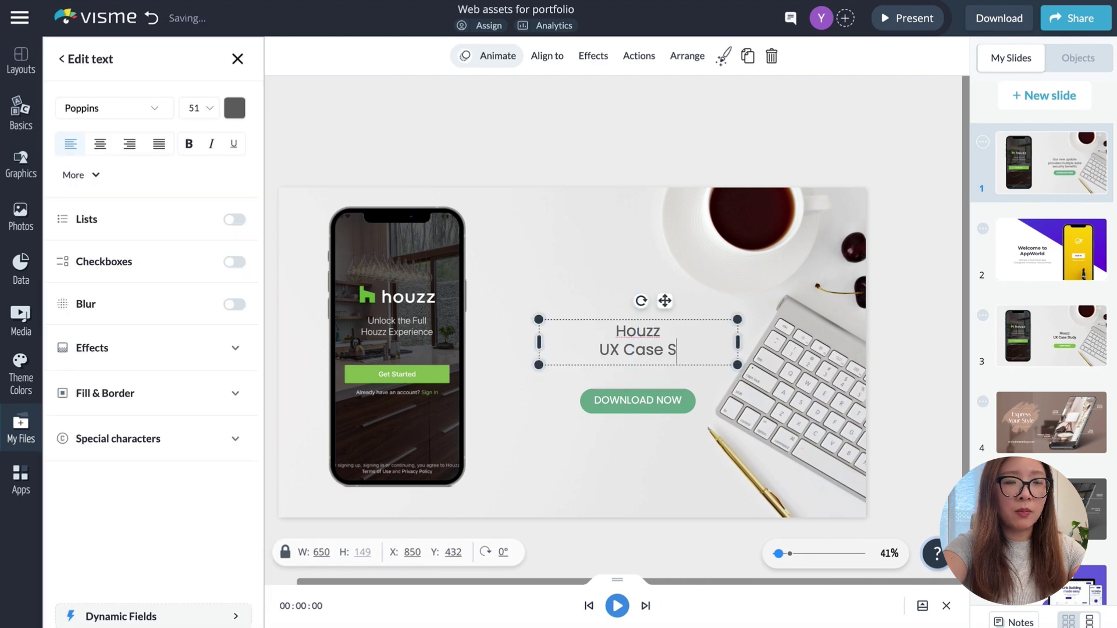
Finish the 'Houzz UX Case Study' headline and fill the button with the Houzz Get Started green
type("tudy")
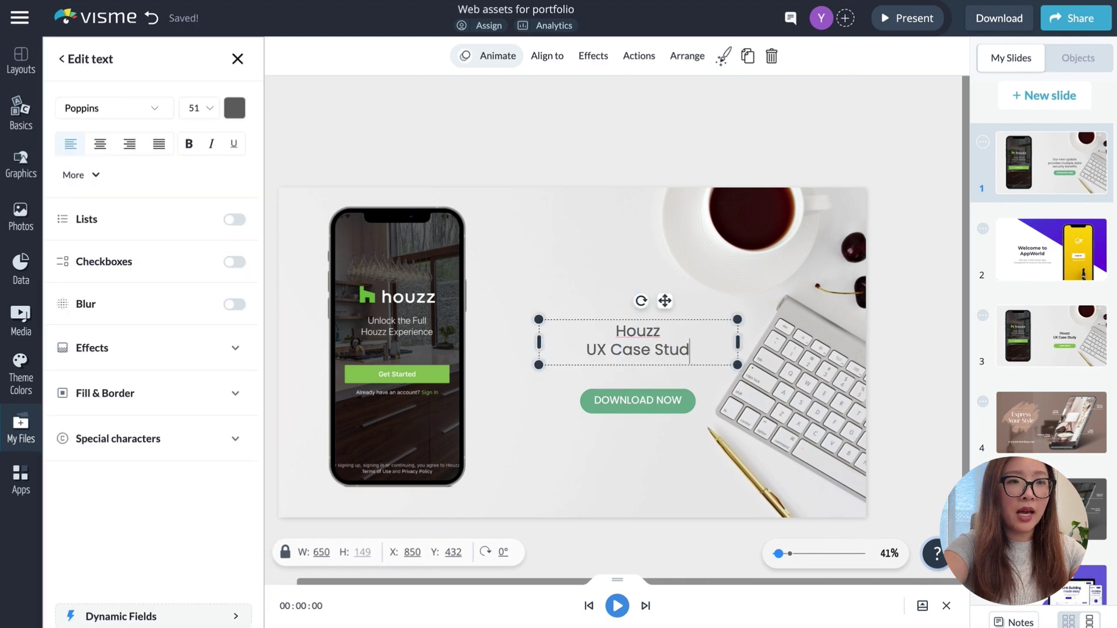
left_click(634, 410)
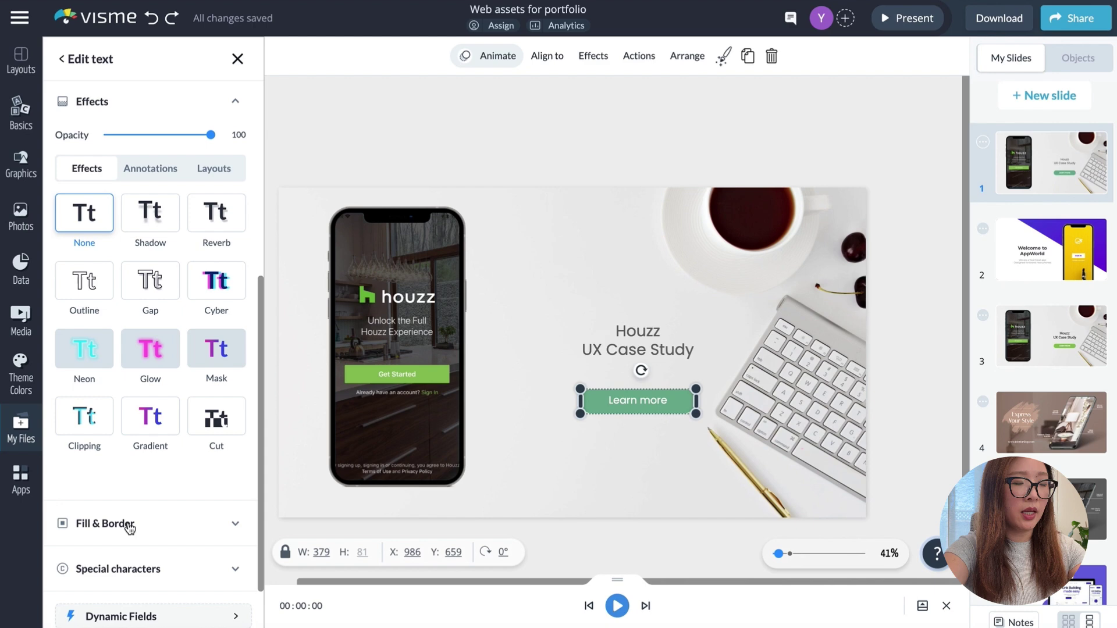
left_click(124, 525)
scroll(128, 524, "down", 3)
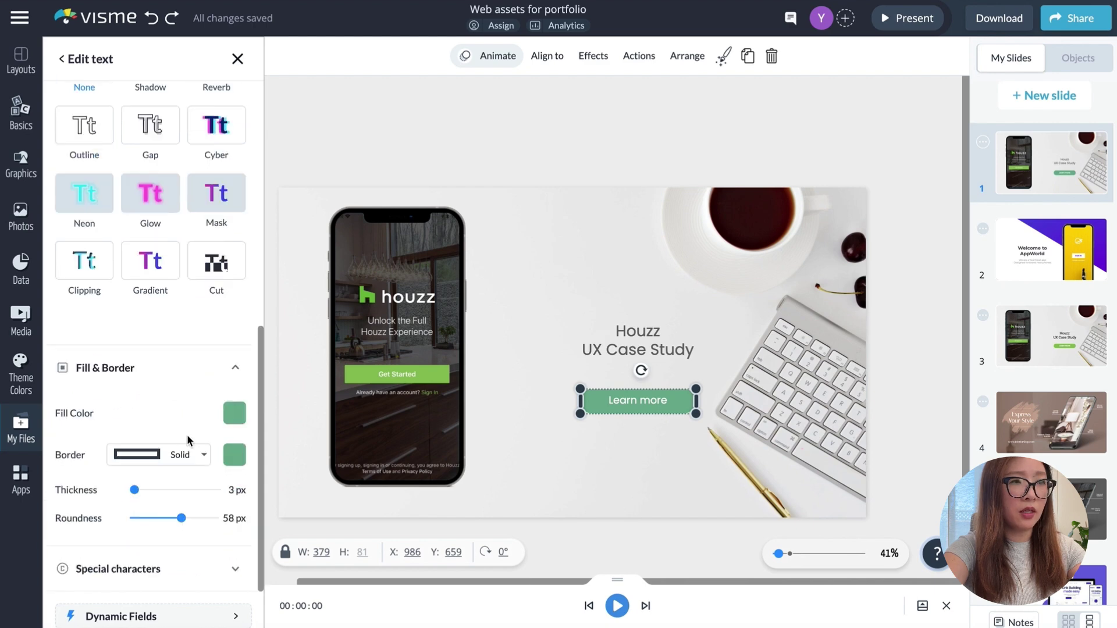
left_click(236, 414)
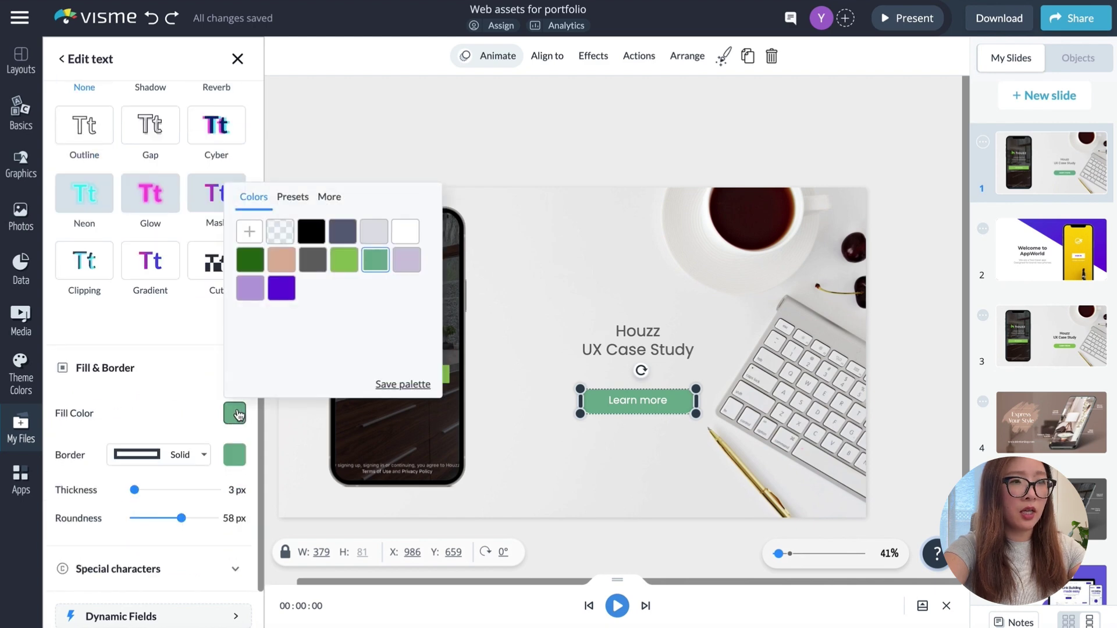
left_click(250, 235)
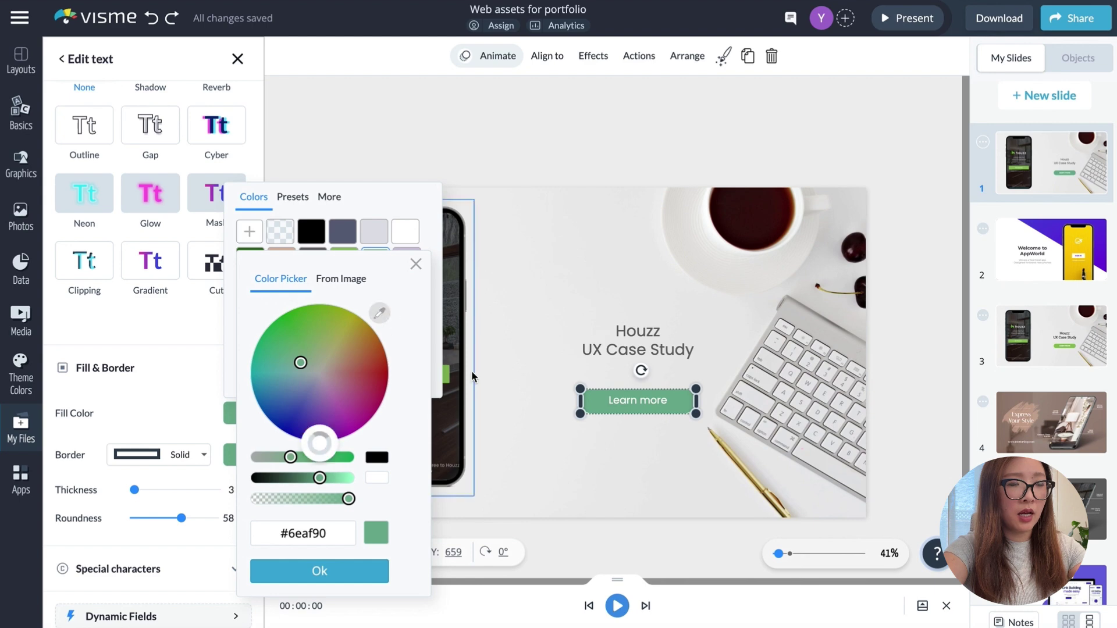
left_click(380, 313)
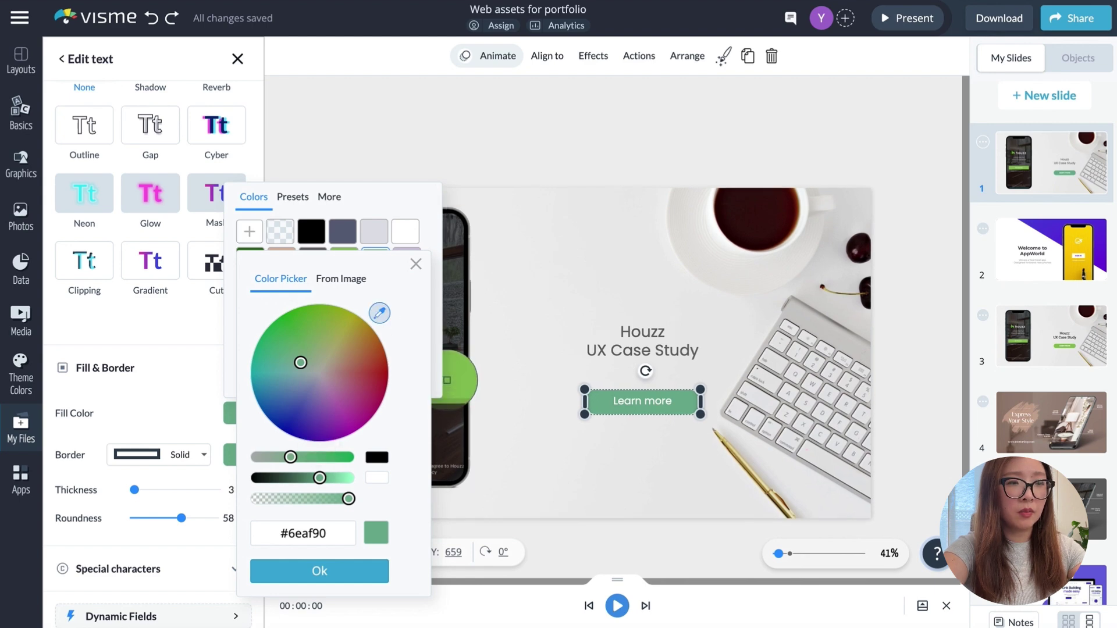
left_click(446, 380)
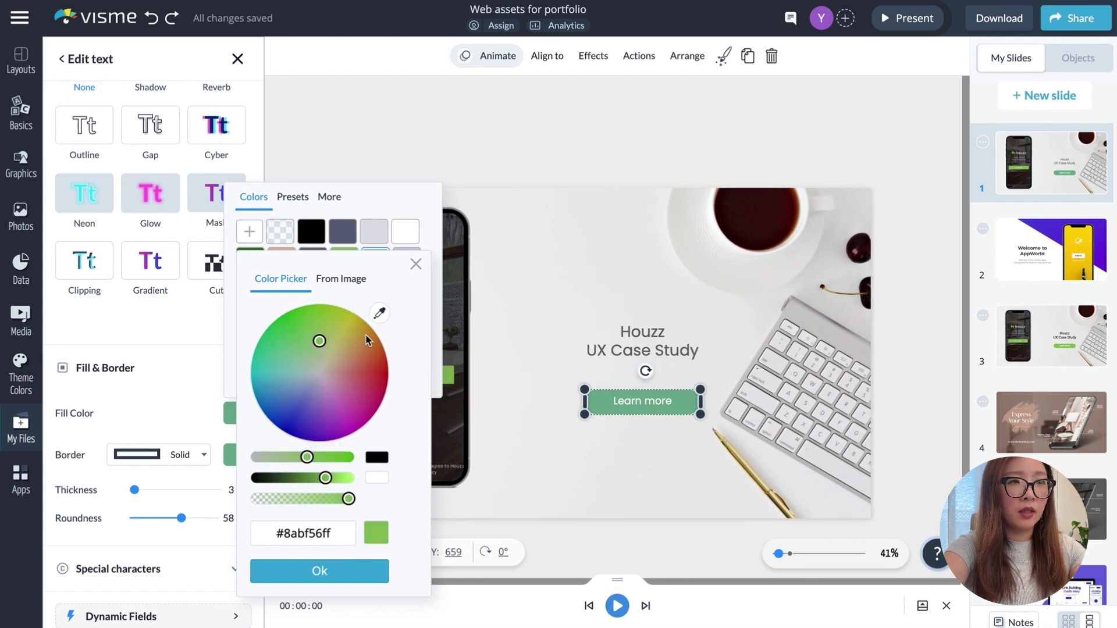
left_click(377, 275)
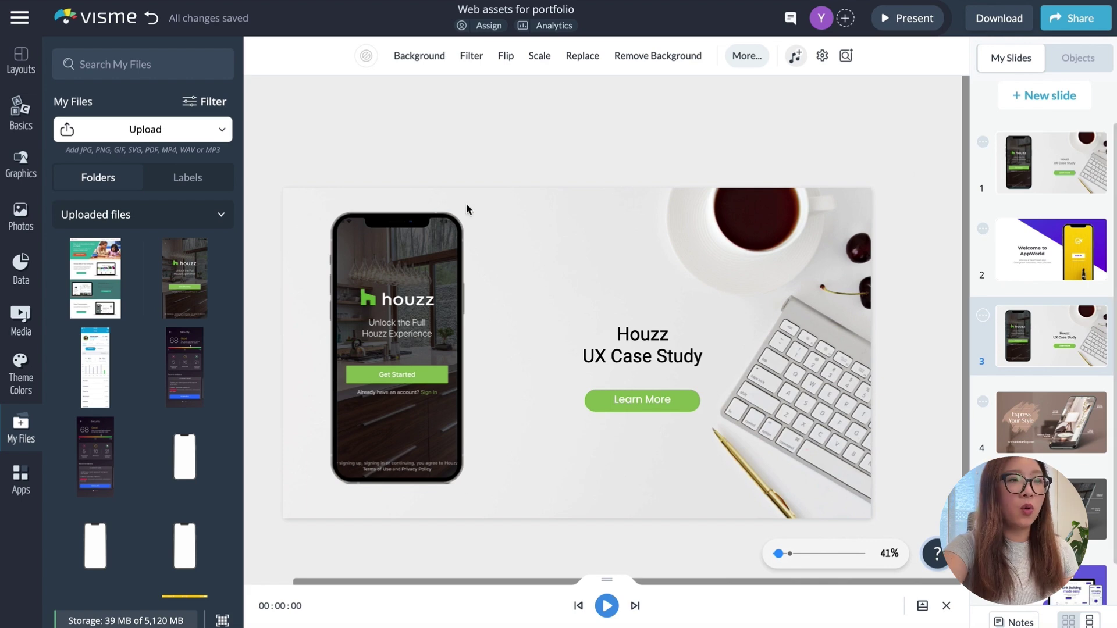
Show Layouts and review slides 4 and 5, Express Your Style and Redesign Highlights
left_click(21, 63)
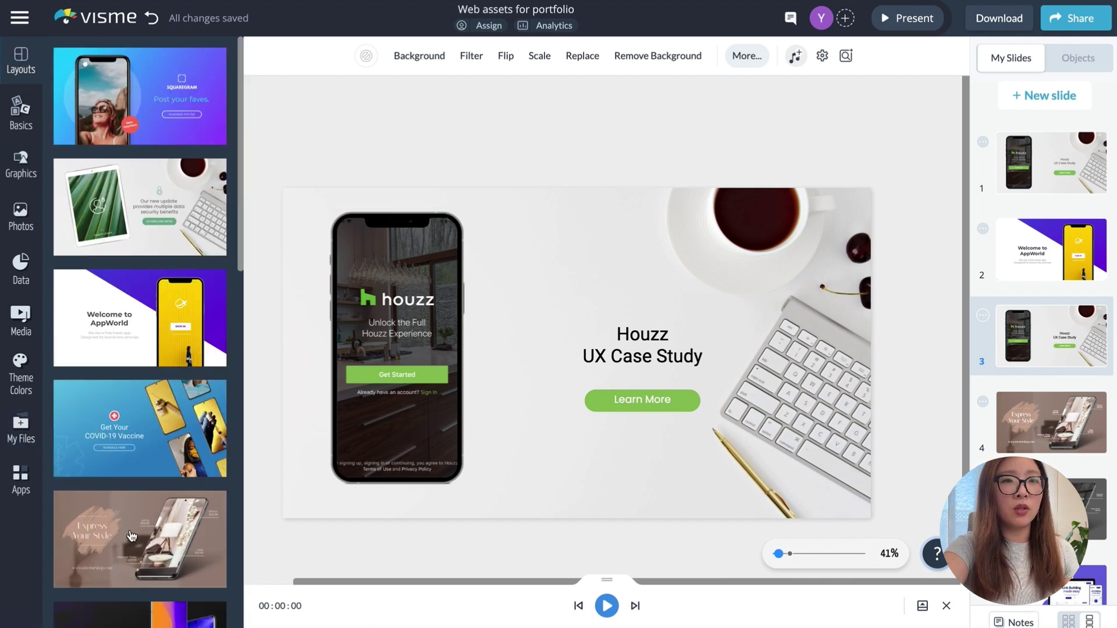
left_click(1039, 429)
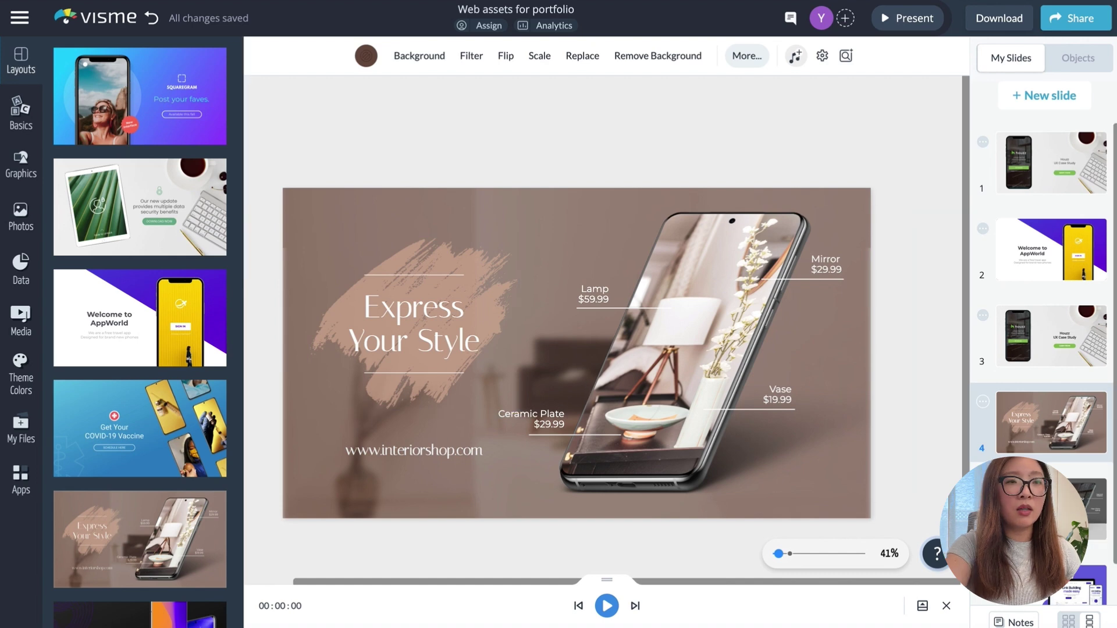
key("Down")
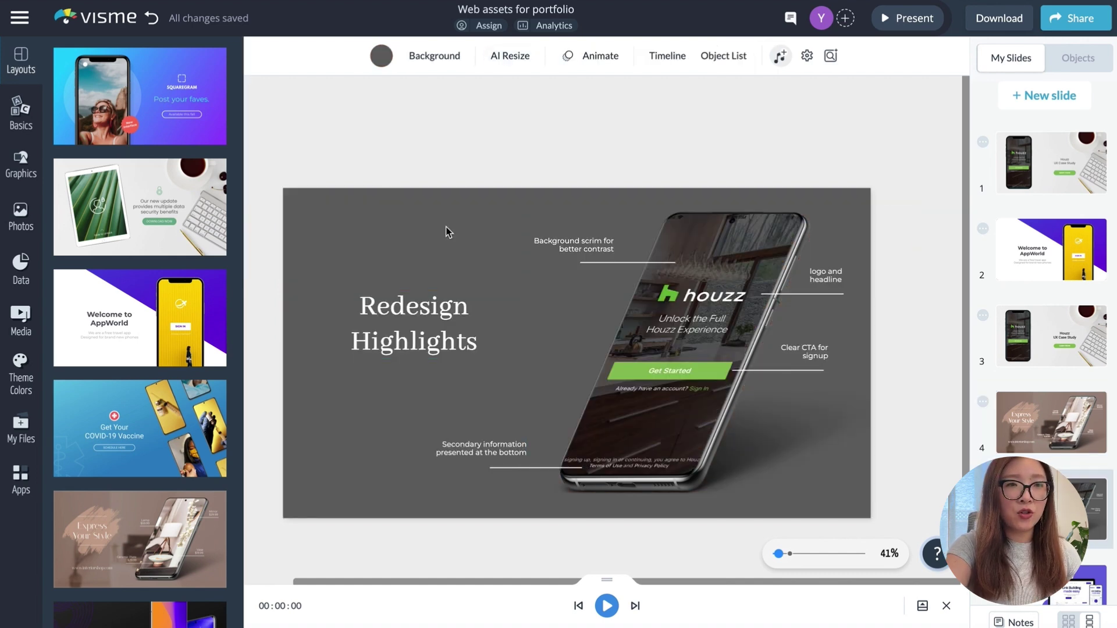
left_click(713, 245)
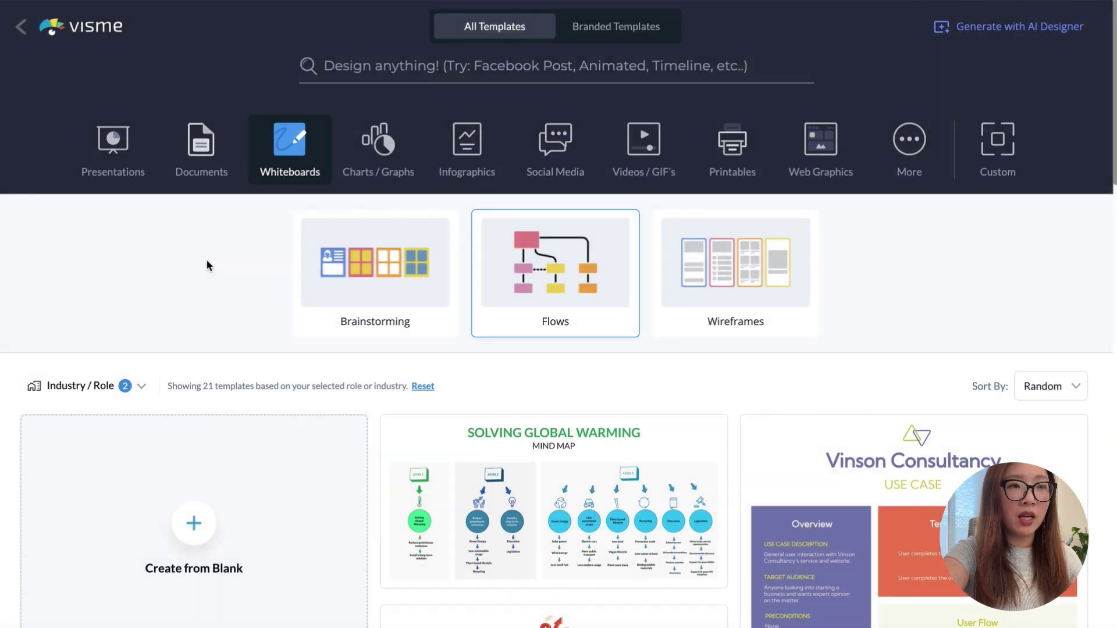
Look at the Brainstorming whiteboard templates, then scroll through the Flows templates
left_click(351, 275)
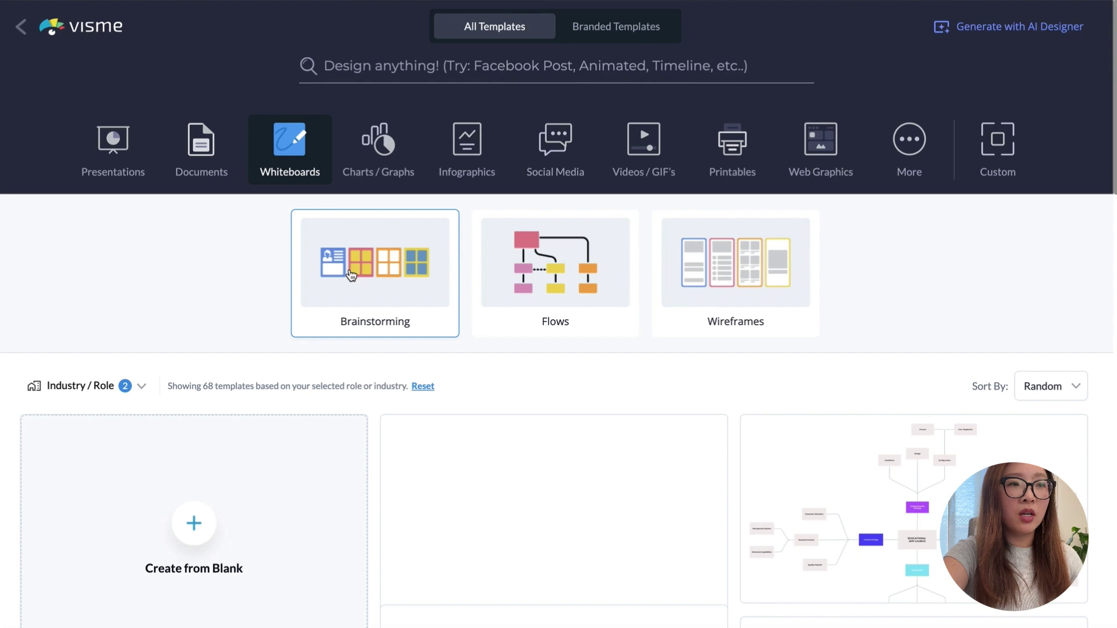
left_click(575, 267)
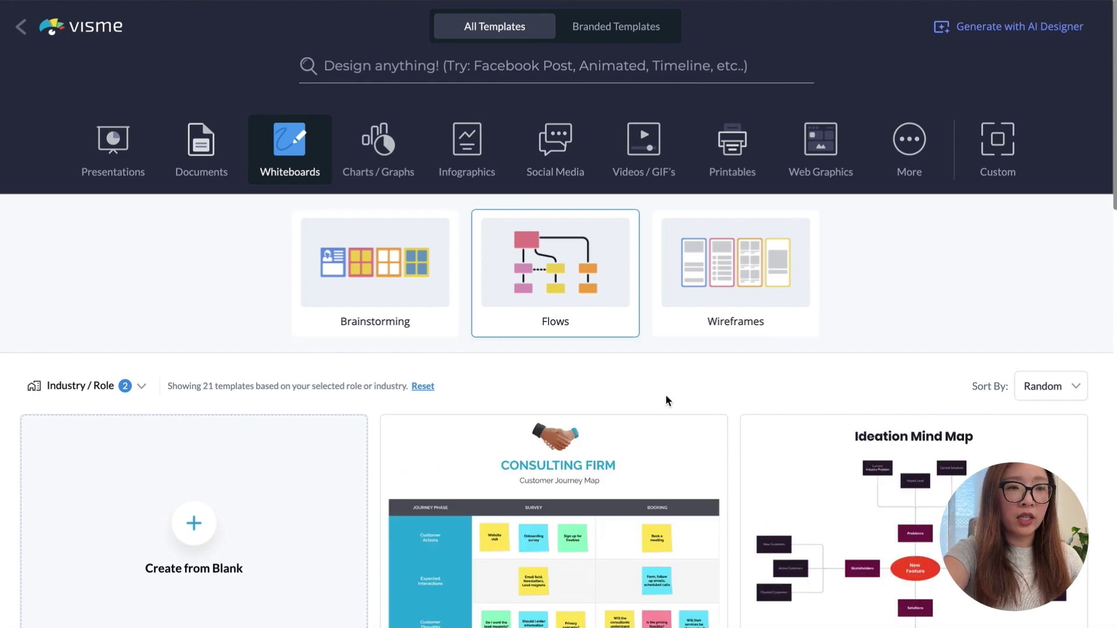
scroll(666, 398, "down", 2)
scroll(816, 313, "down", 3)
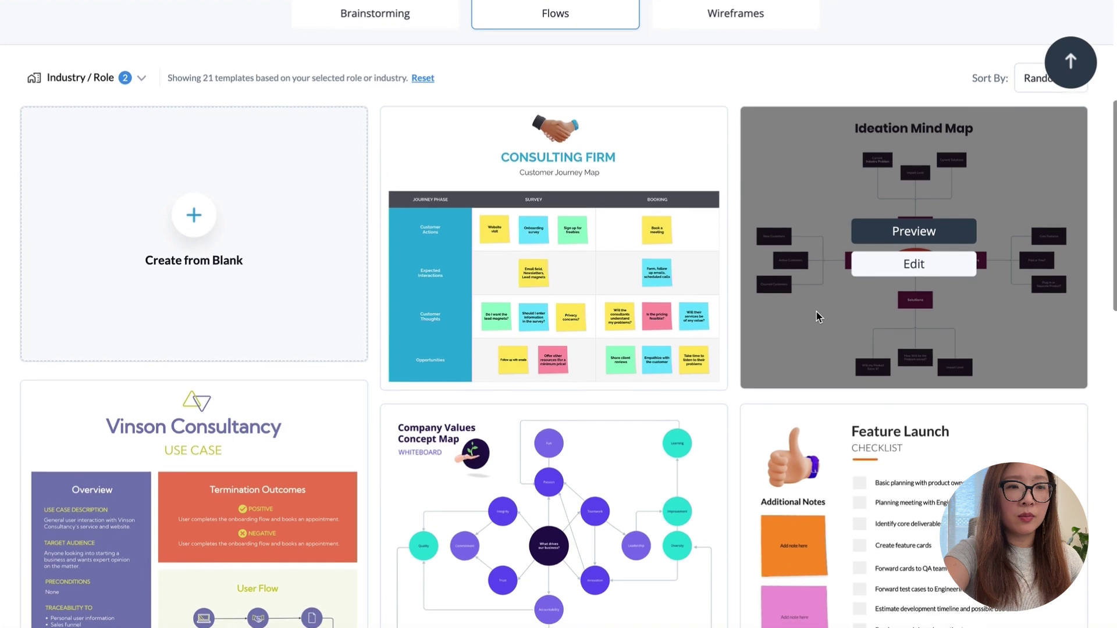
scroll(659, 469, "up", 5)
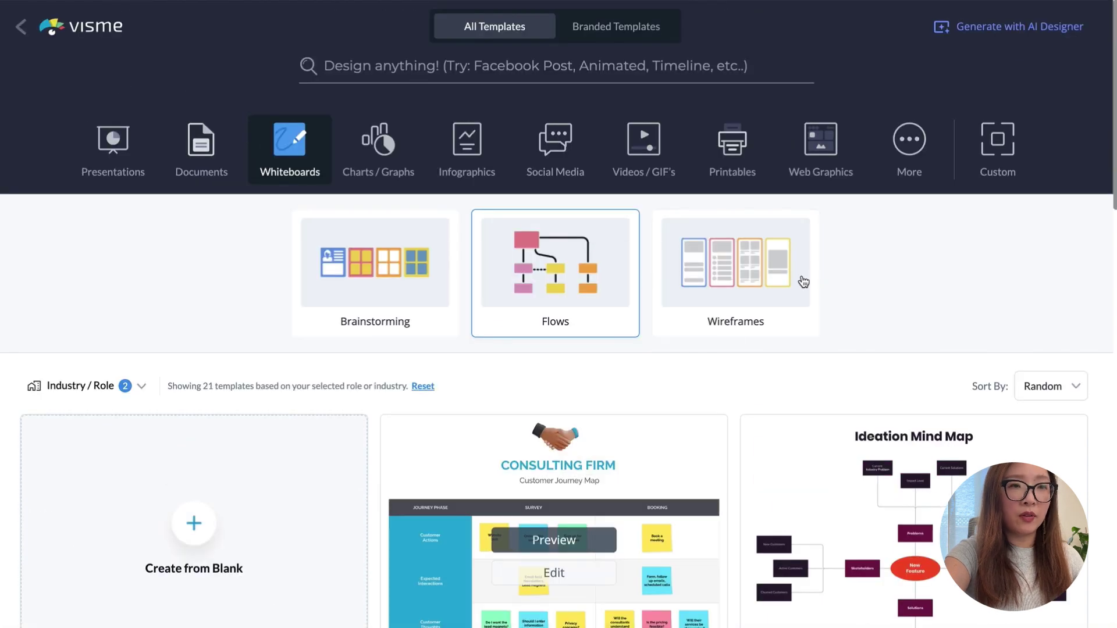
Scroll through the Wireframes whiteboard templates
left_click(763, 274)
scroll(893, 263, "down", 5)
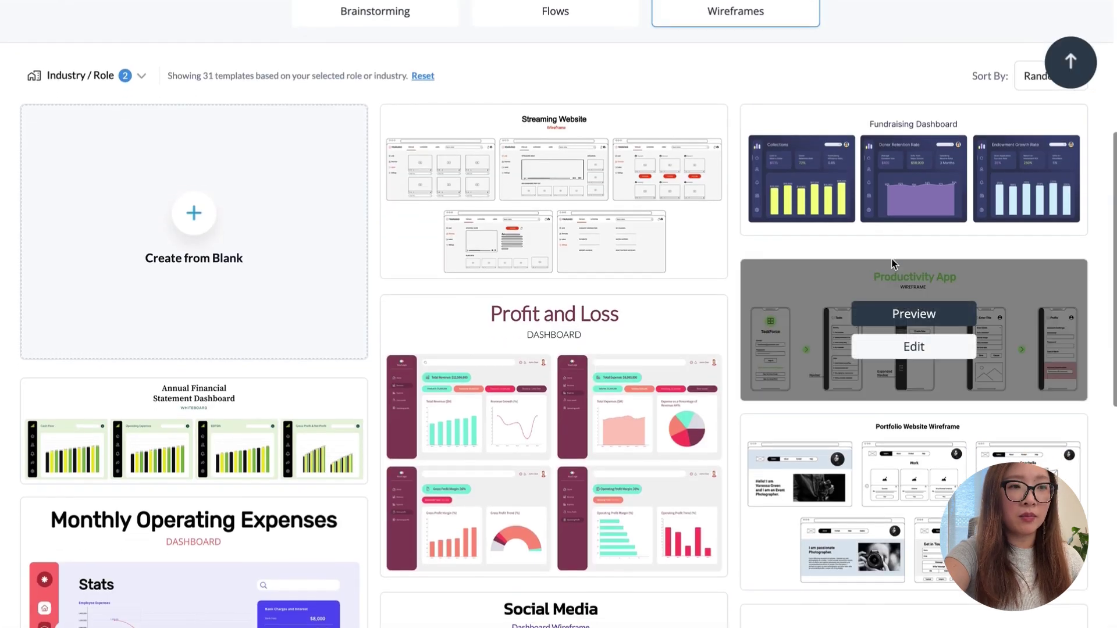
scroll(893, 265, "down", 8)
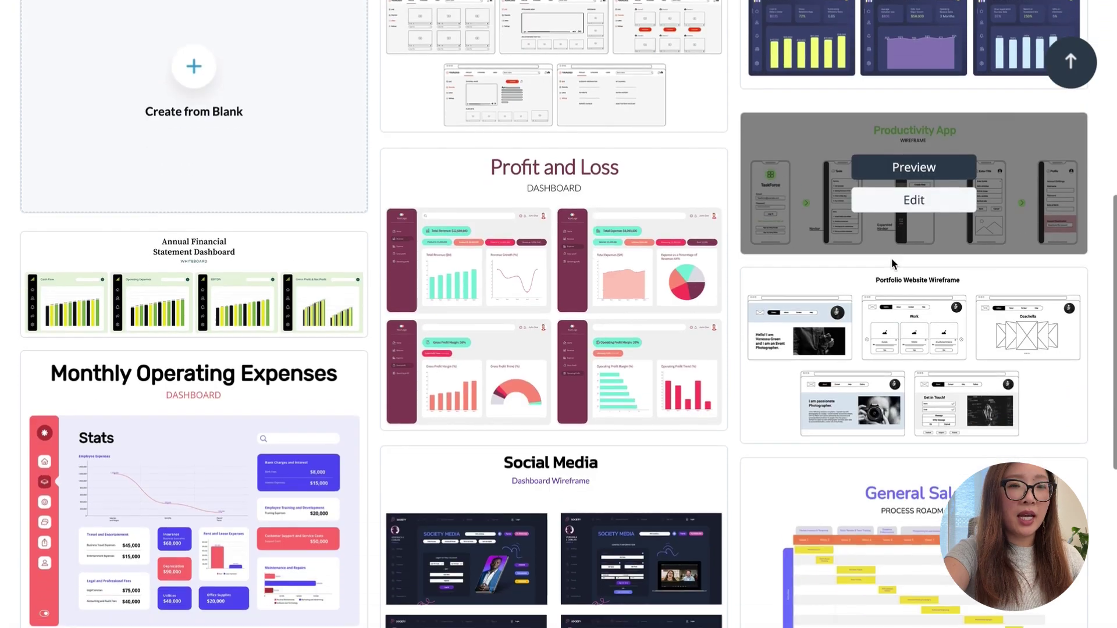
scroll(890, 262, "up", 13)
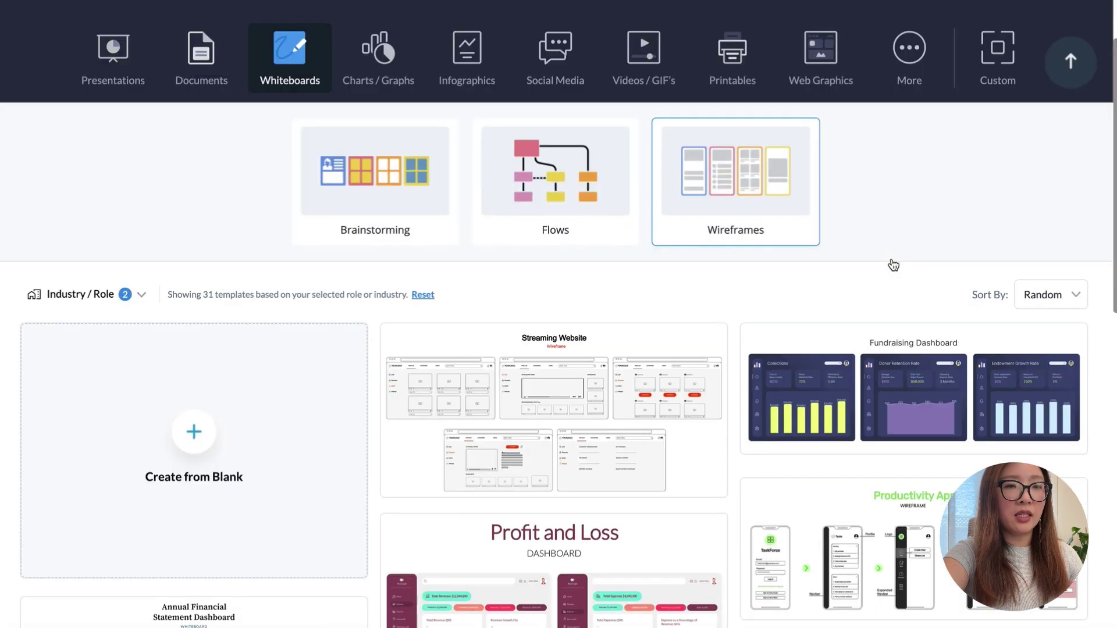
Return to the Flows templates and preview Ecommerce Website Flow
left_click(559, 269)
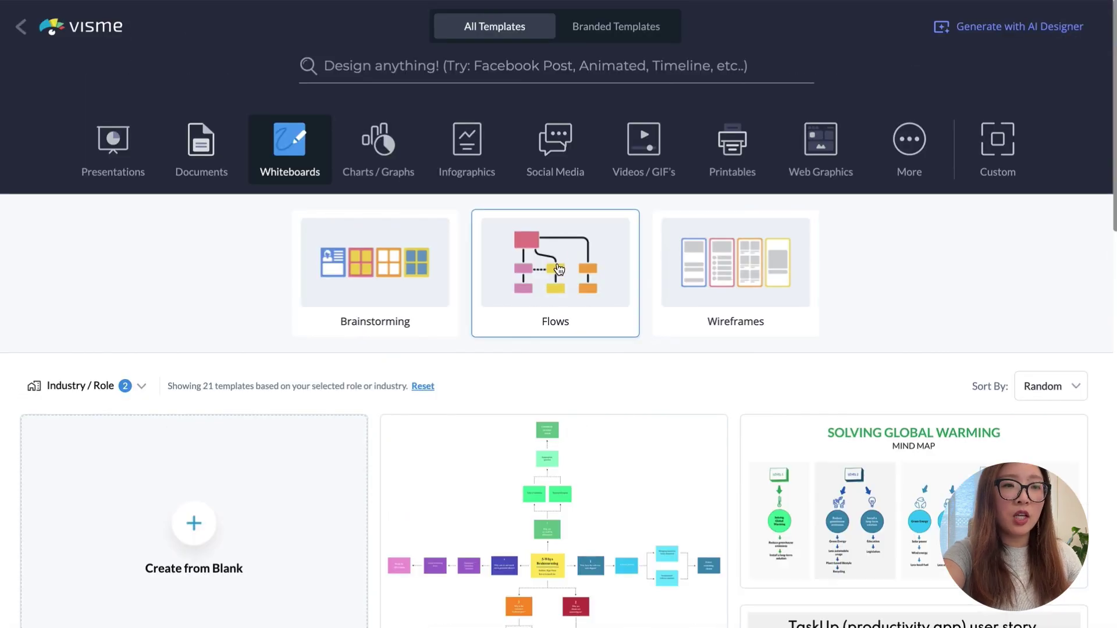
scroll(579, 361, "down", 3)
scroll(857, 407, "down", 7)
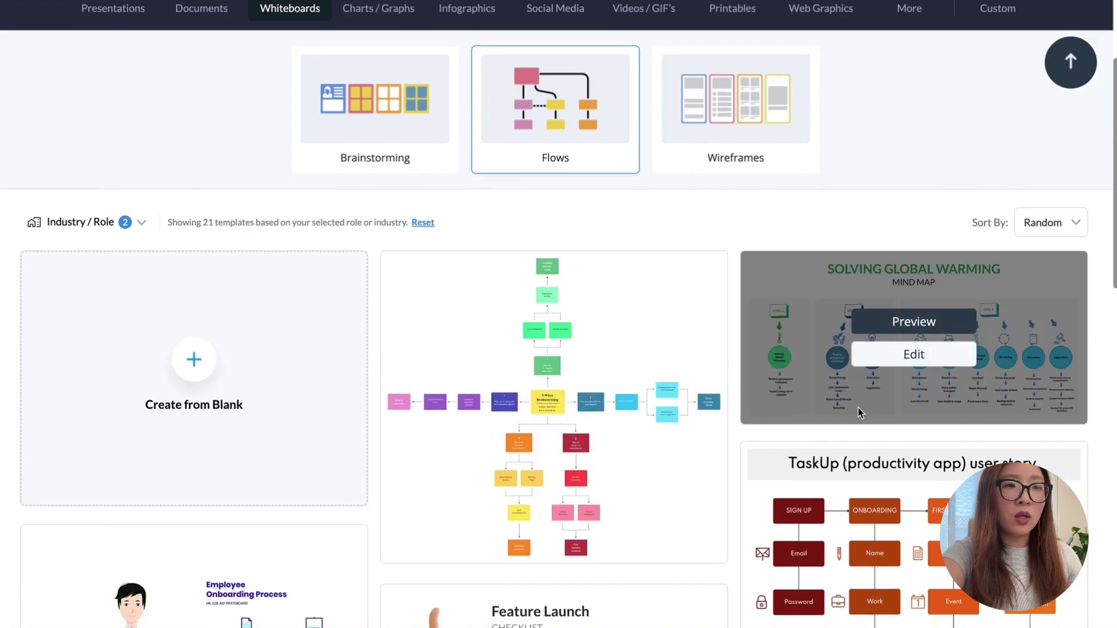
scroll(857, 407, "down", 7)
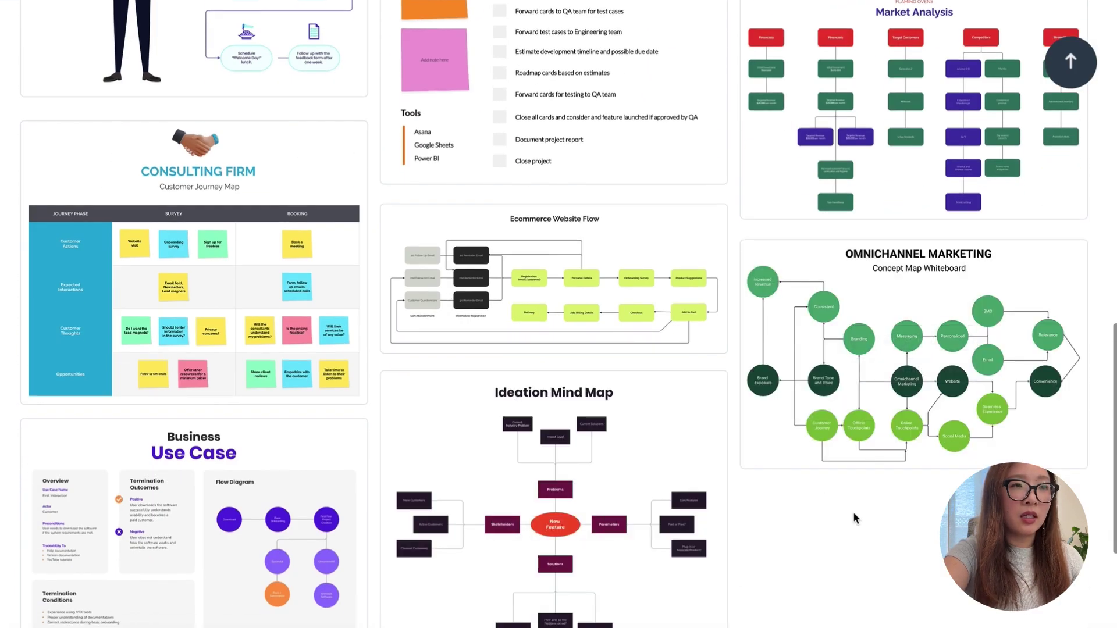
scroll(853, 511, "down", 2)
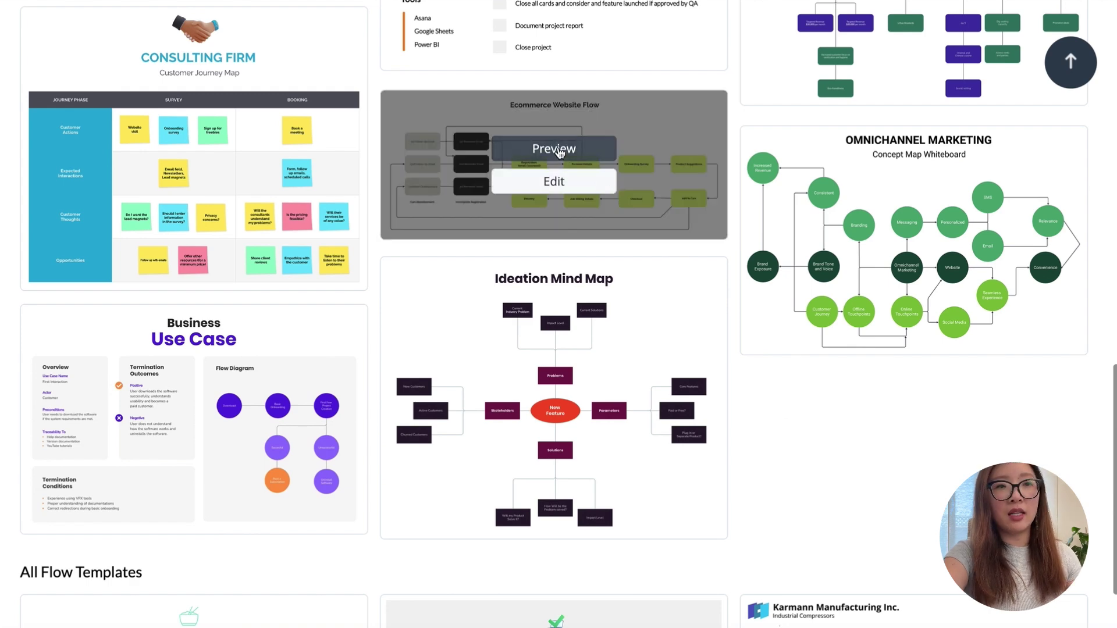
left_click(557, 147)
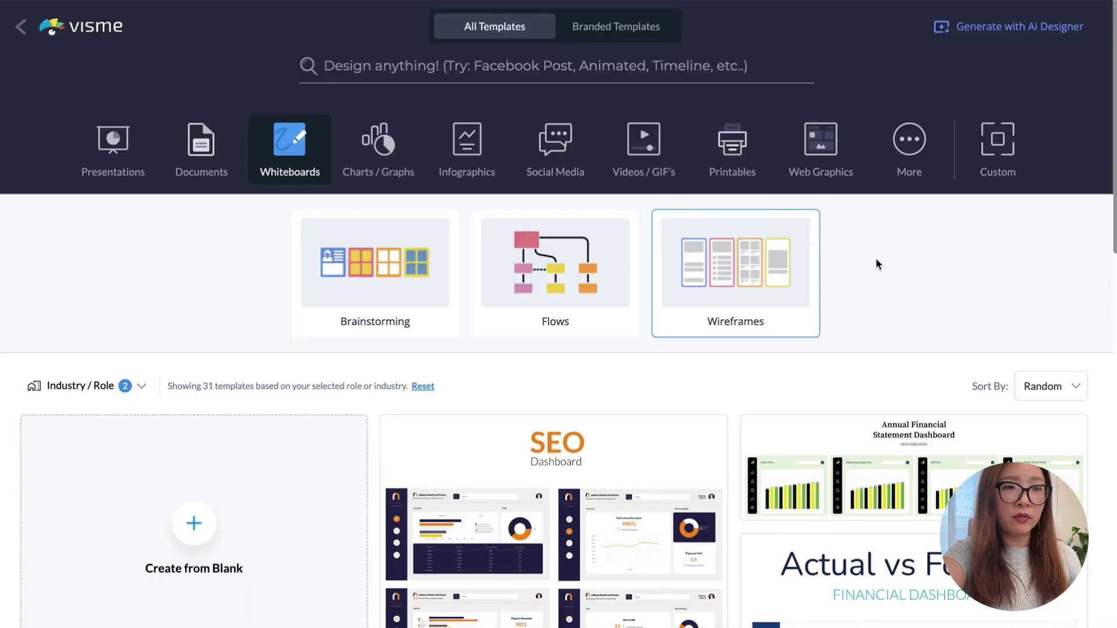
scroll(878, 264, "down", 3)
scroll(878, 264, "down", 3)
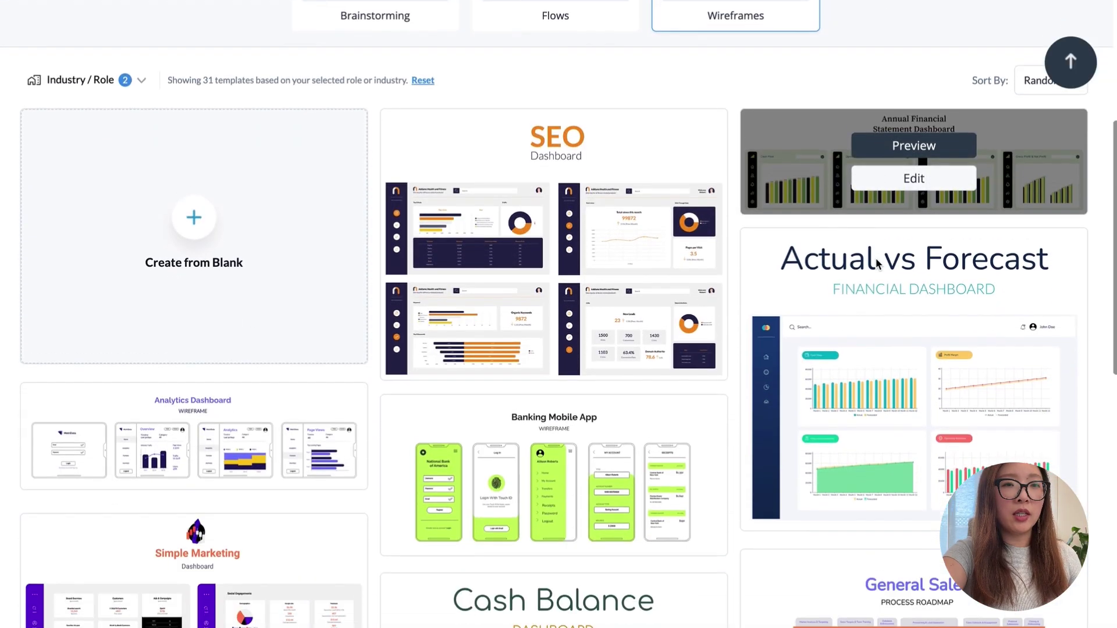
scroll(761, 446, "down", 3)
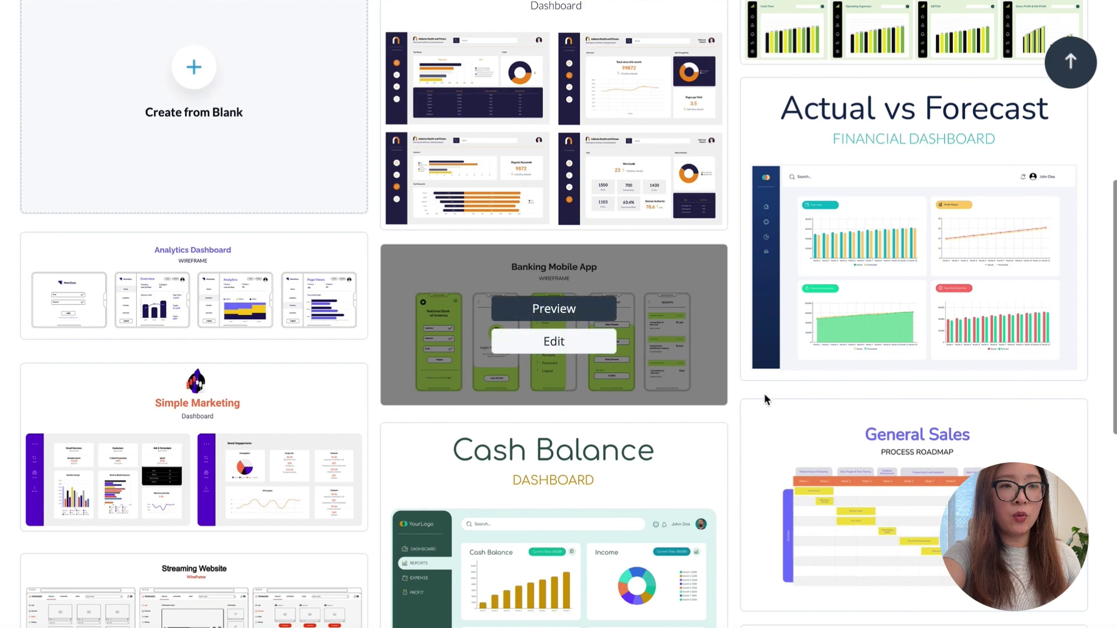
scroll(812, 398, "down", 5)
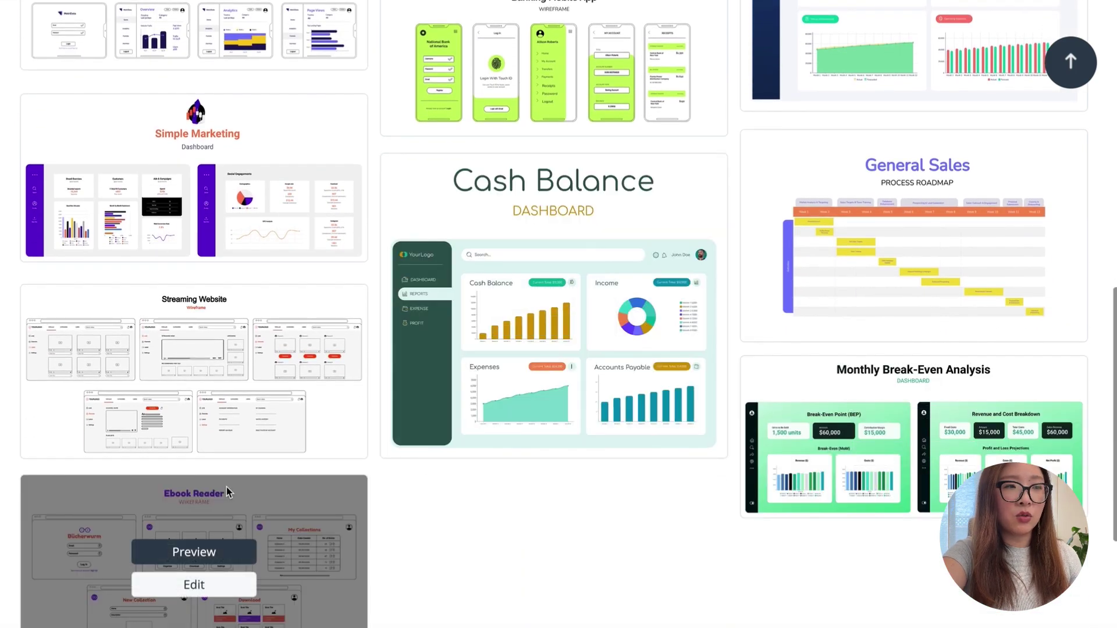
scroll(226, 489, "down", 2)
scroll(225, 487, "down", 3)
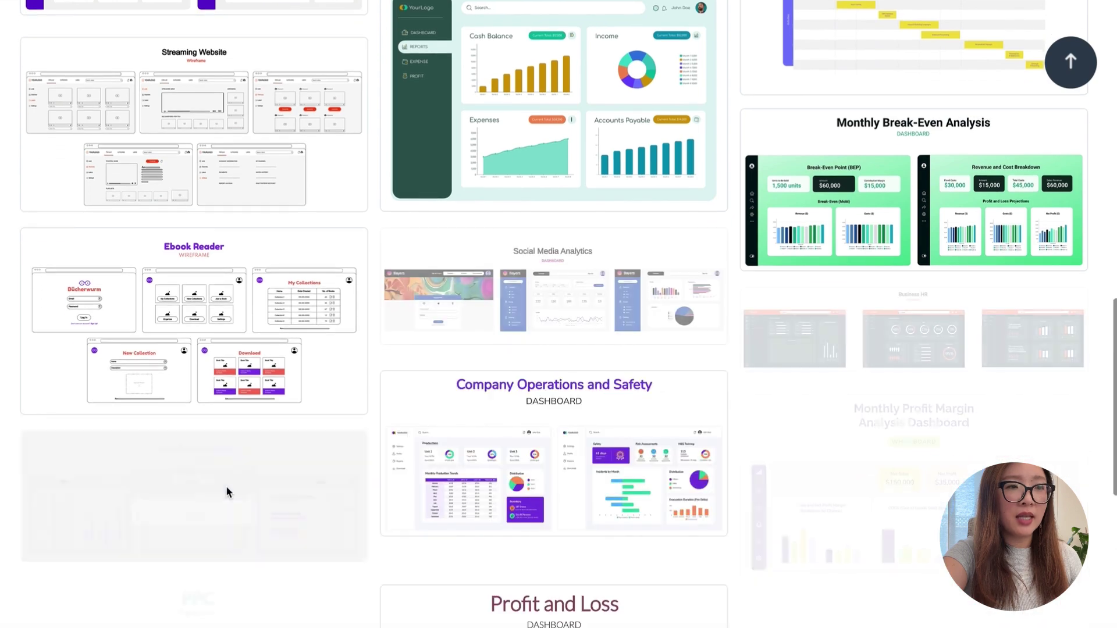
mouse_move(542, 466)
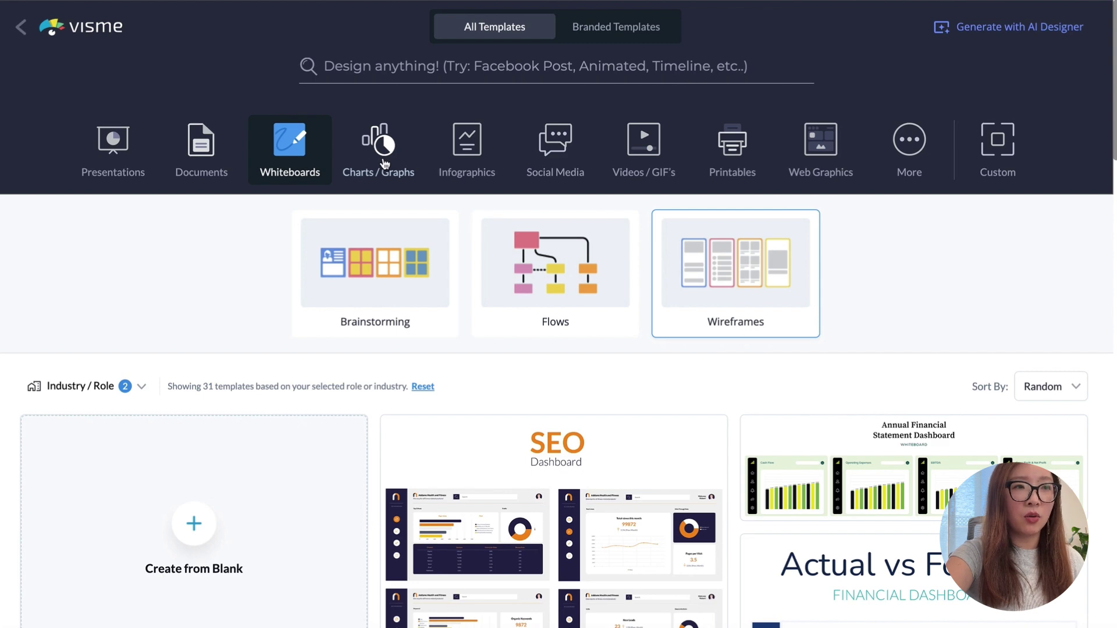
Scroll through the Charts / Graphs gauge templates, then move on to the Infographics category
left_click(384, 163)
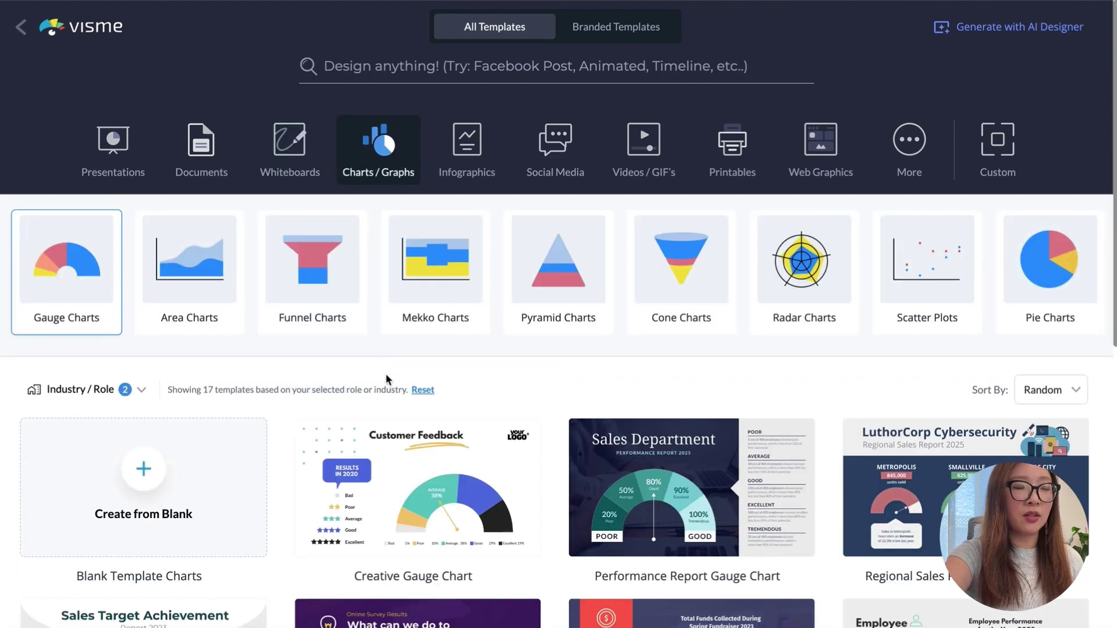
scroll(385, 378, "down", 3)
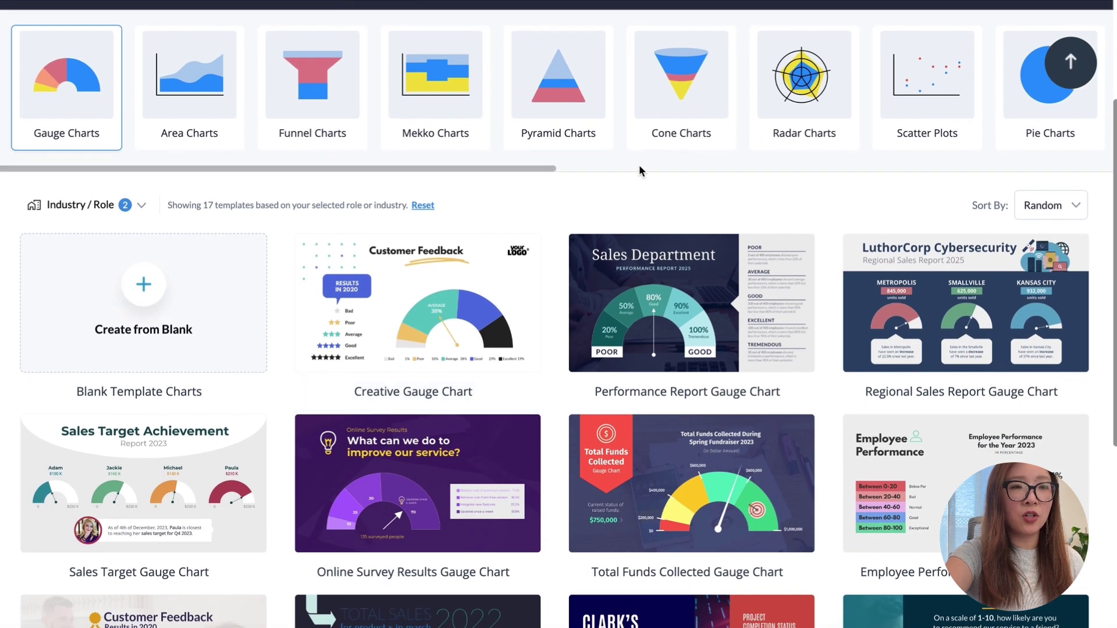
scroll(608, 333, "down", 4)
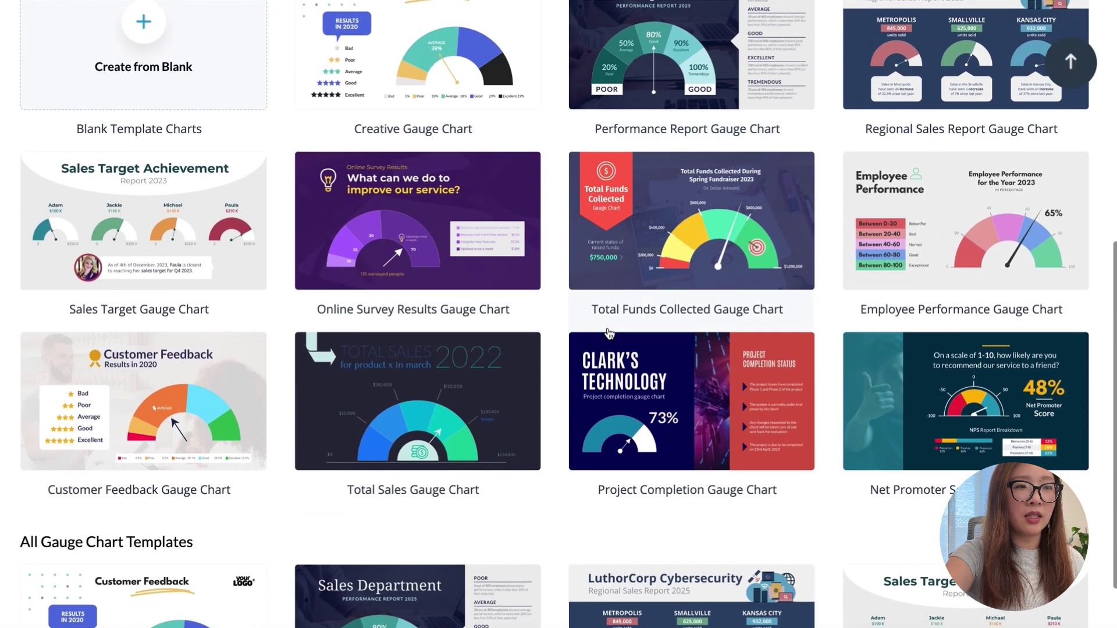
scroll(608, 334, "down", 8)
scroll(609, 333, "down", 6)
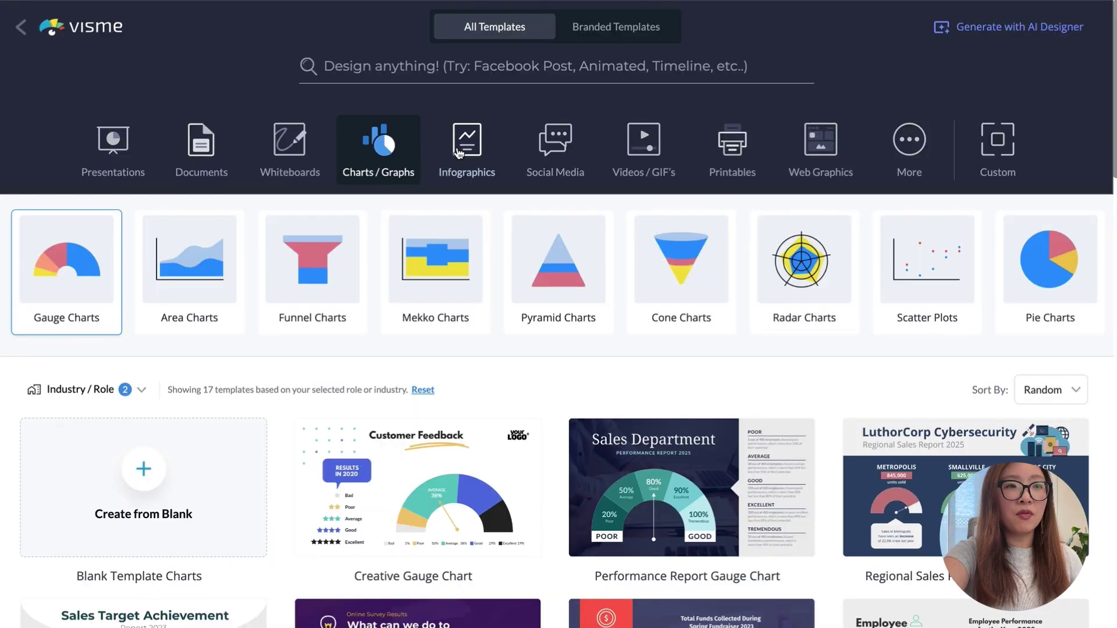
left_click(459, 152)
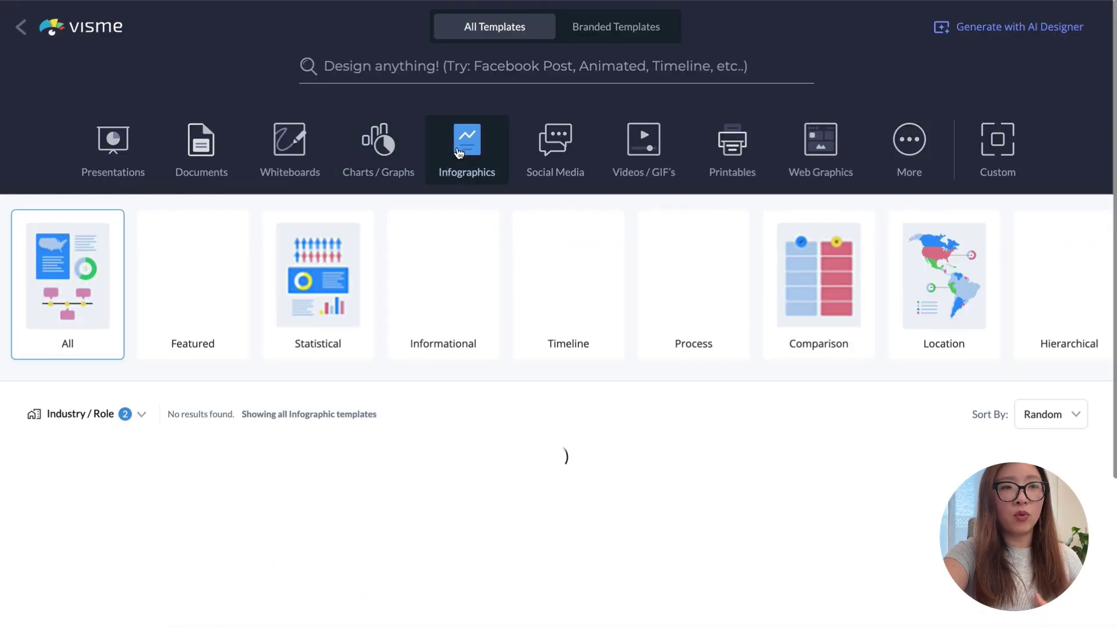
Filter infographics to Statistical and open Sales Process Statistics in the editor
mouse_move(356, 465)
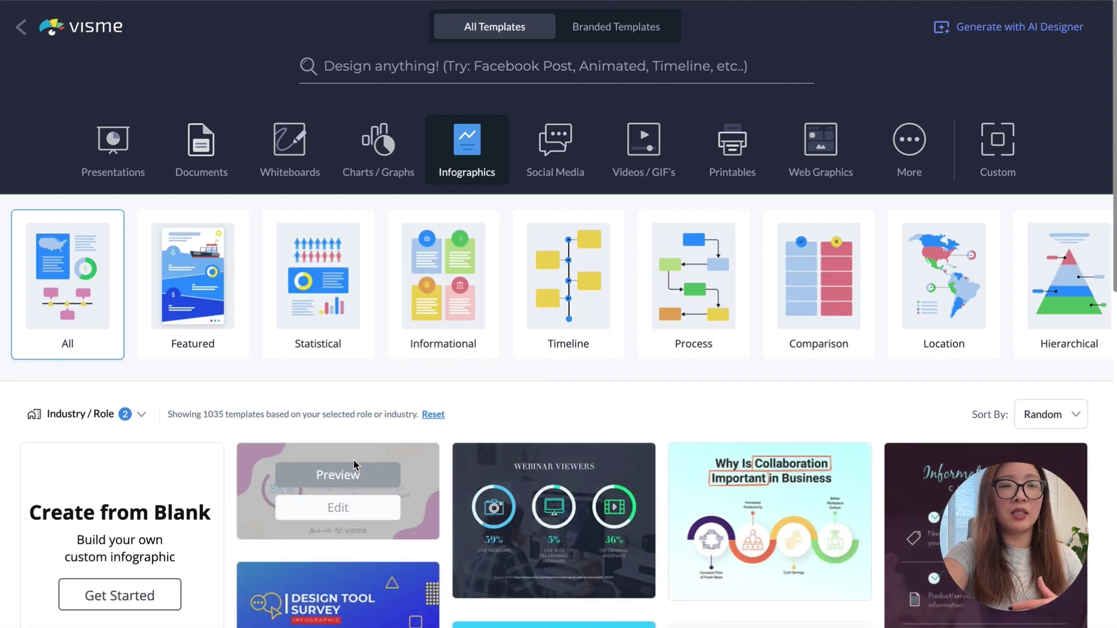
mouse_move(537, 462)
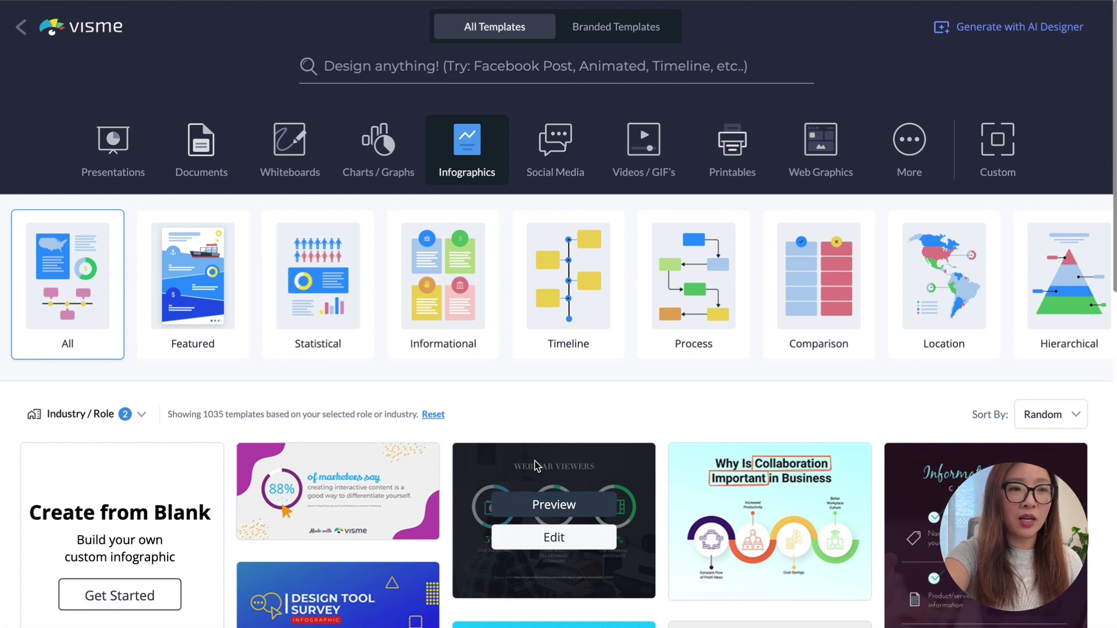
mouse_move(943, 484)
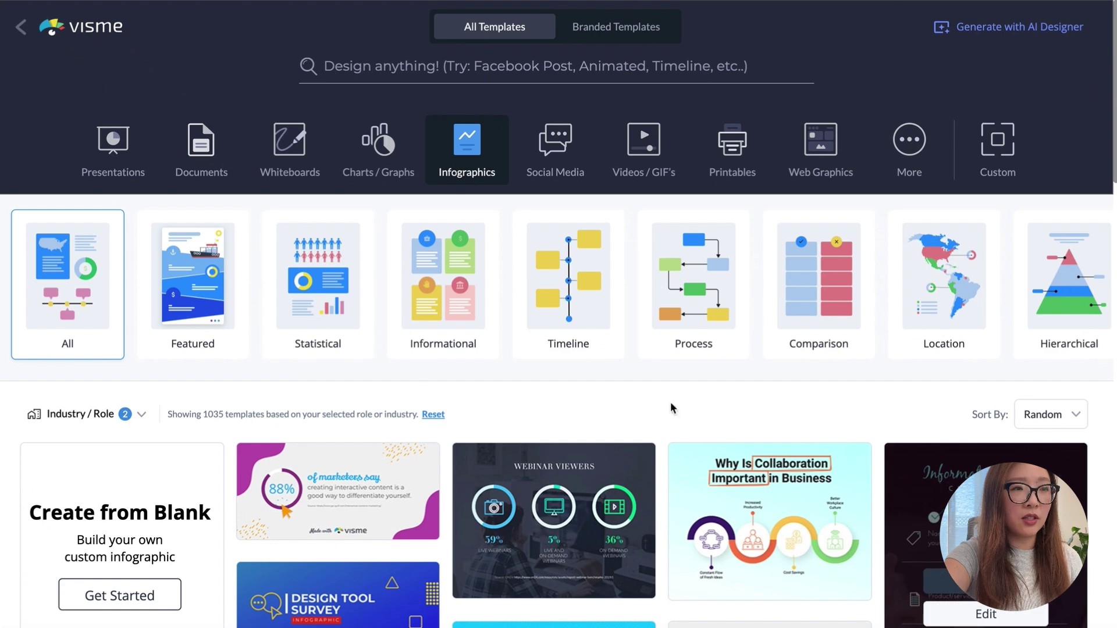
left_click(326, 279)
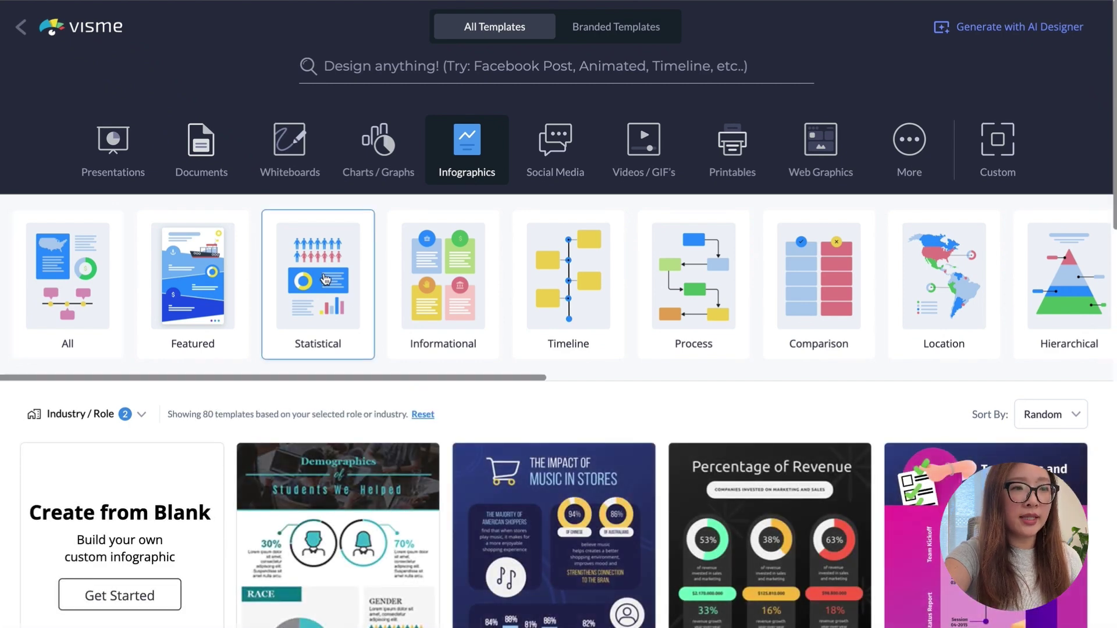
scroll(325, 278, "down", 5)
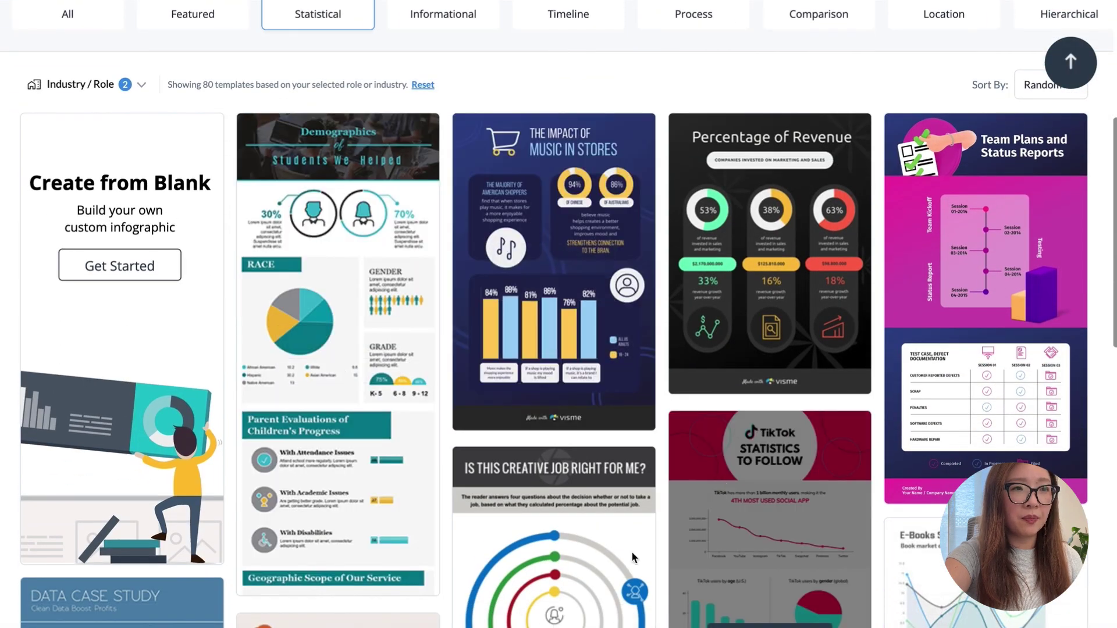
scroll(585, 579, "down", 3)
scroll(585, 577, "down", 10)
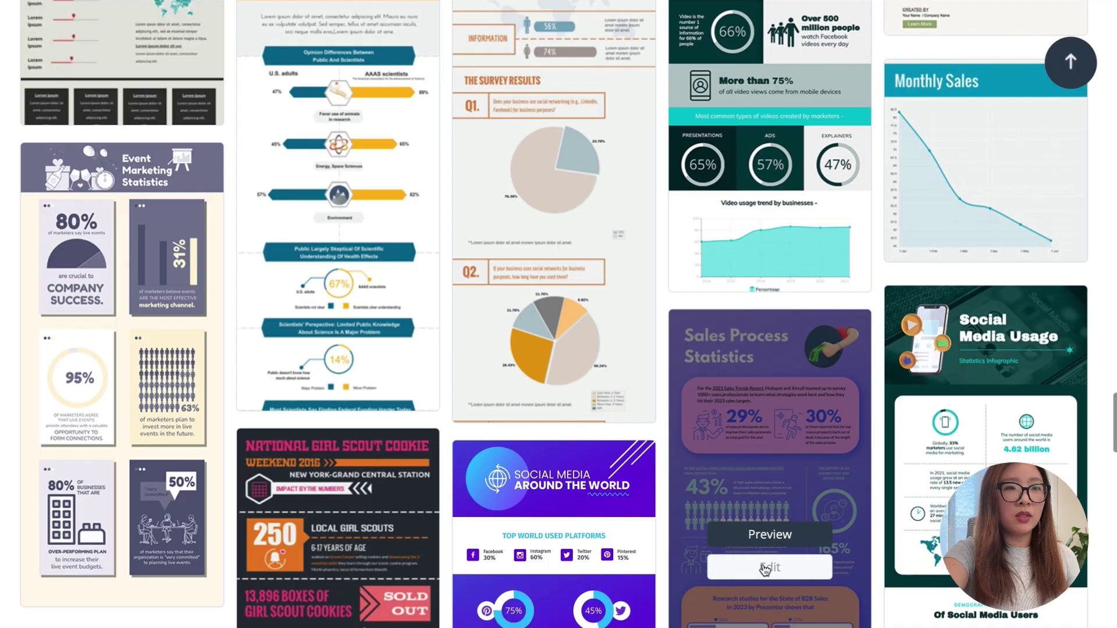
left_click(764, 568)
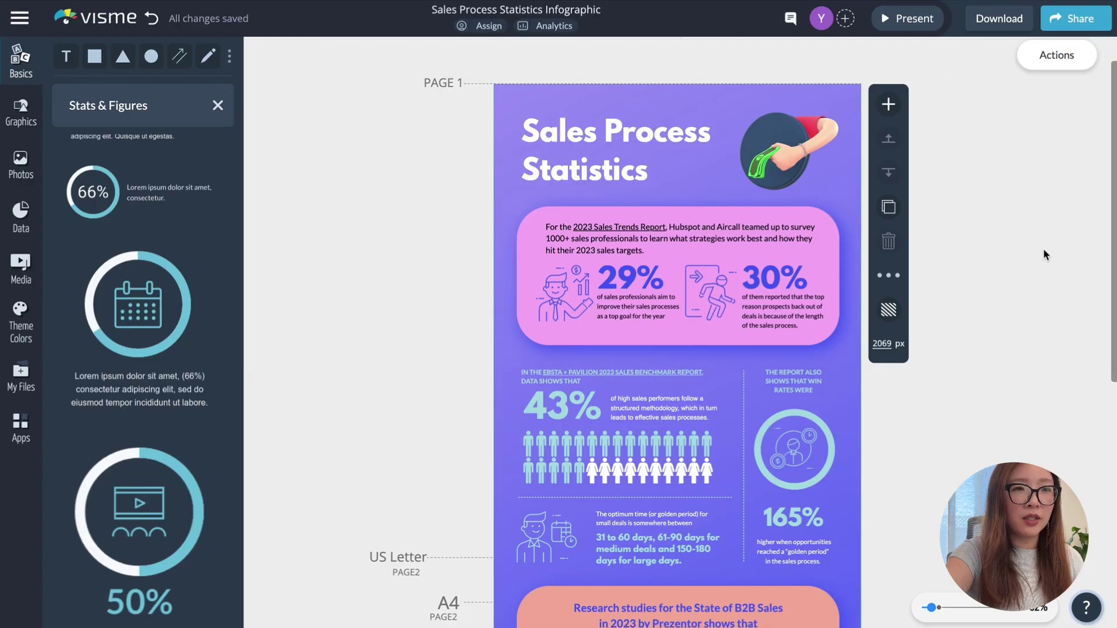
Set the 34% B2B sales progress bar to 50%, then select the 81% ring
scroll(638, 324, "down", 5)
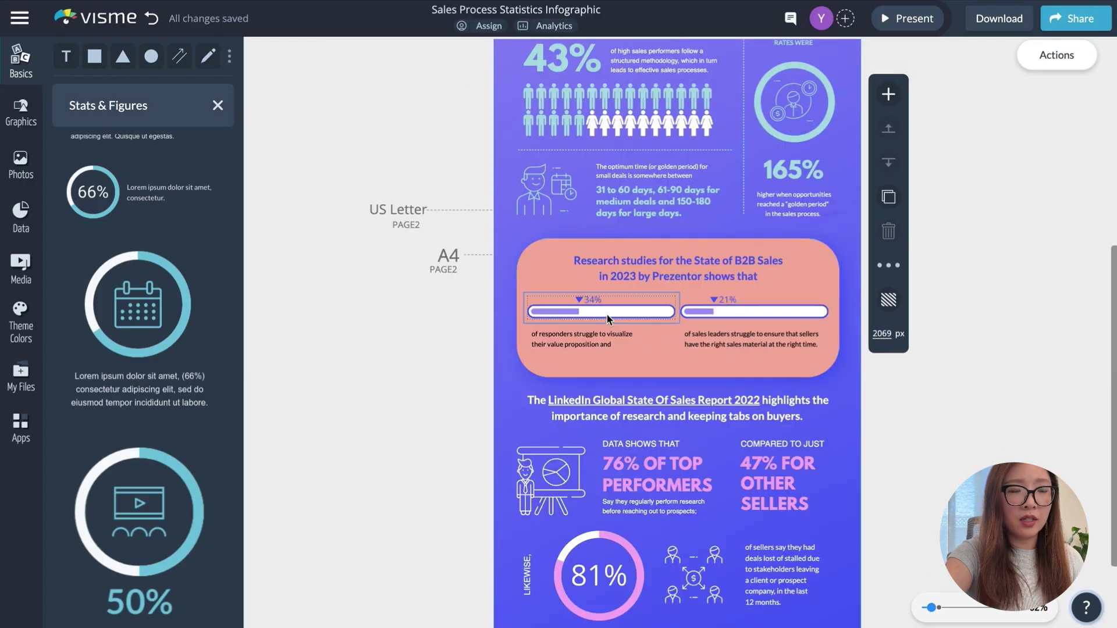
left_click(578, 311)
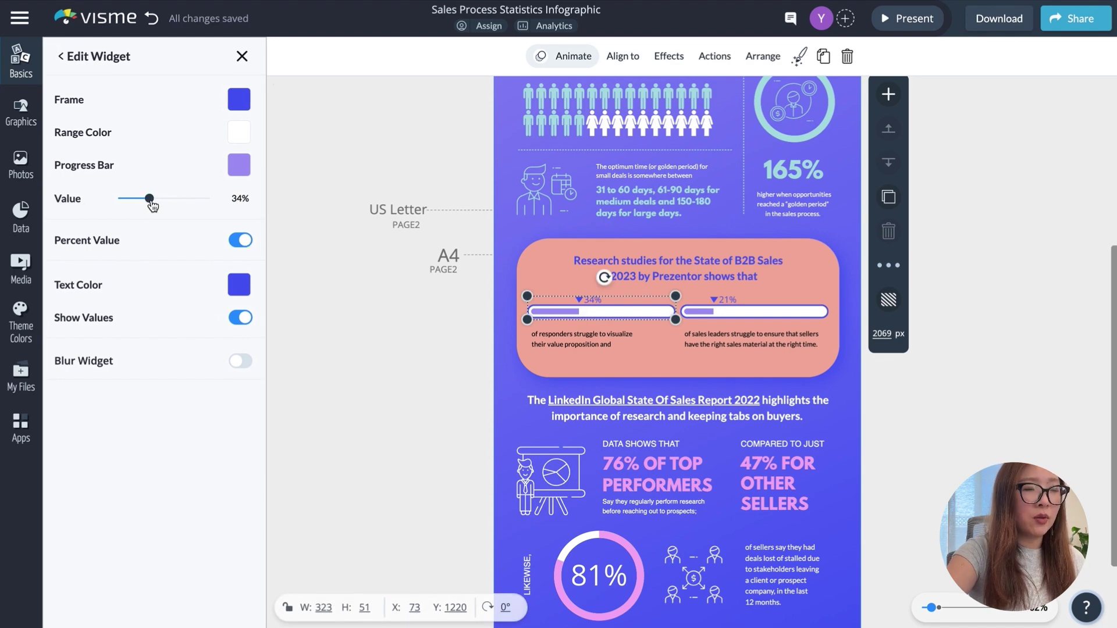
left_click_drag(152, 205, 190, 204)
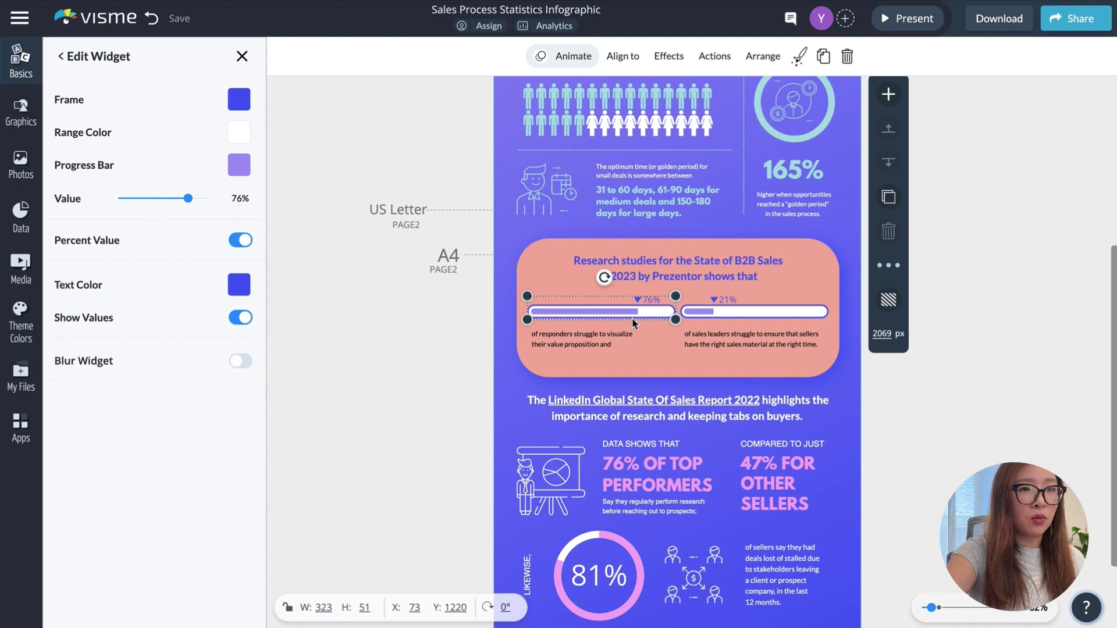
left_click_drag(188, 199, 165, 206)
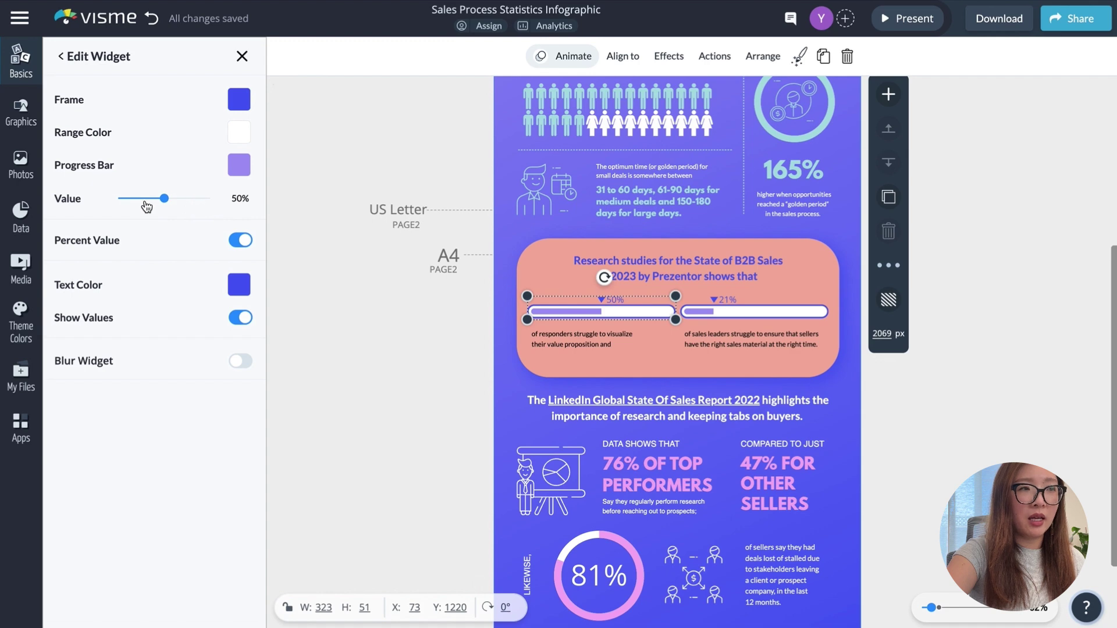
scroll(359, 396, "down", 3)
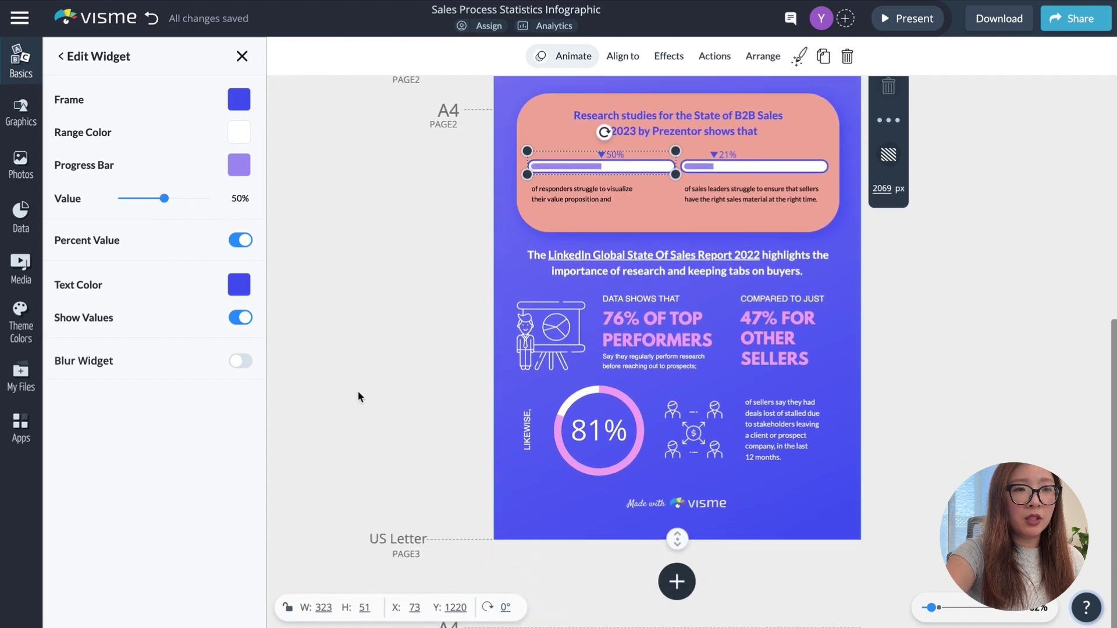
left_click(604, 424)
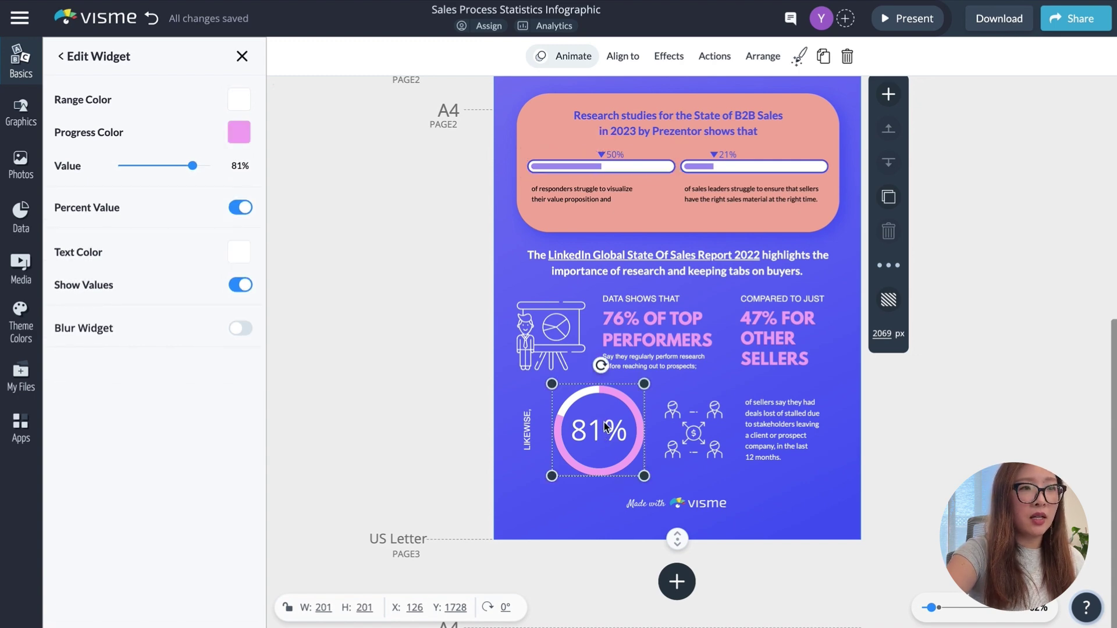
Make the 81% ring's progress colour purple and lower its value to 32%
left_click(239, 134)
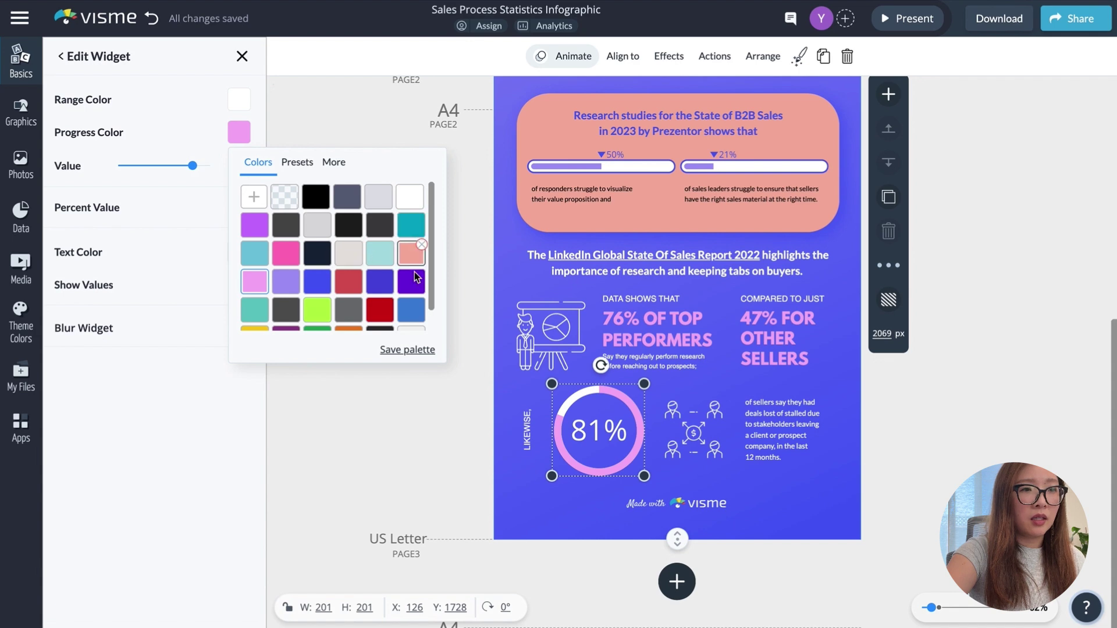
left_click(416, 285)
left_click(285, 253)
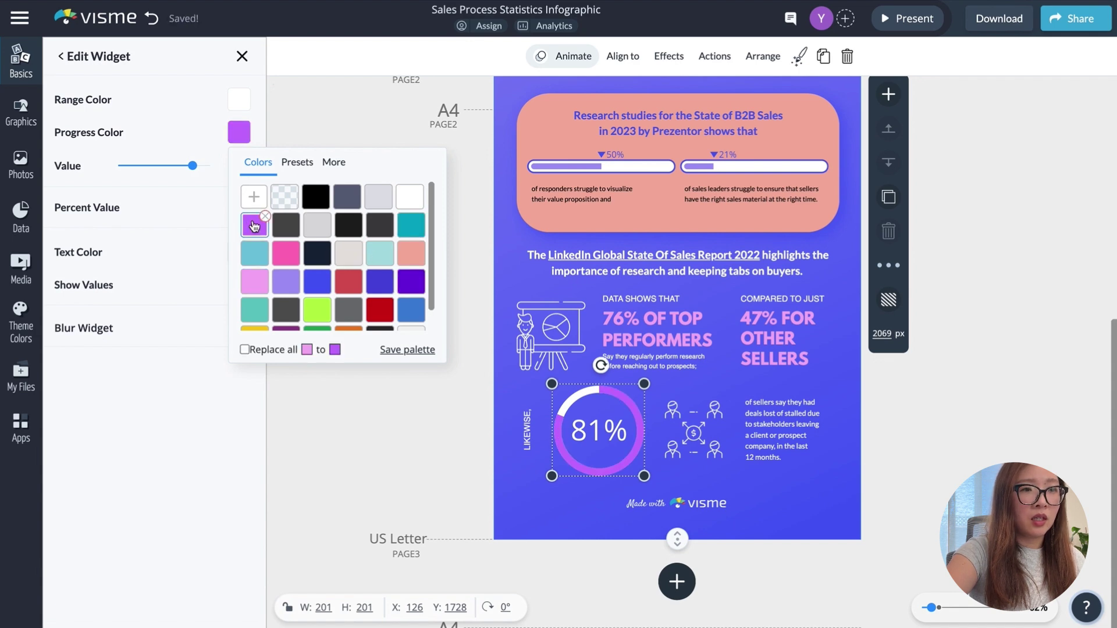
left_click(254, 225)
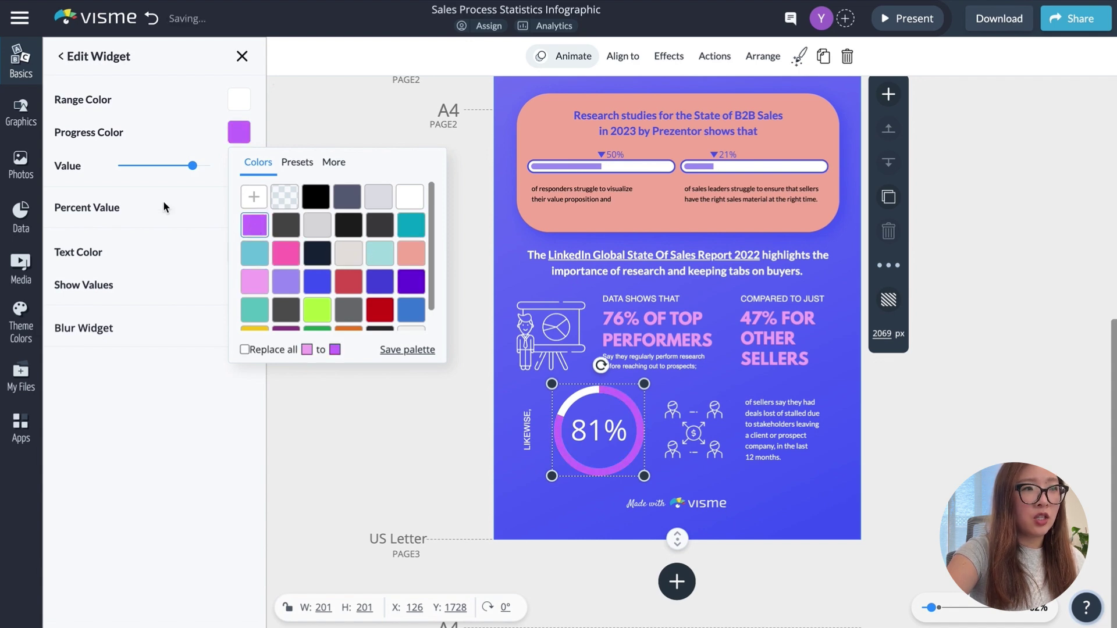
left_click(127, 184)
left_click_drag(192, 167, 147, 166)
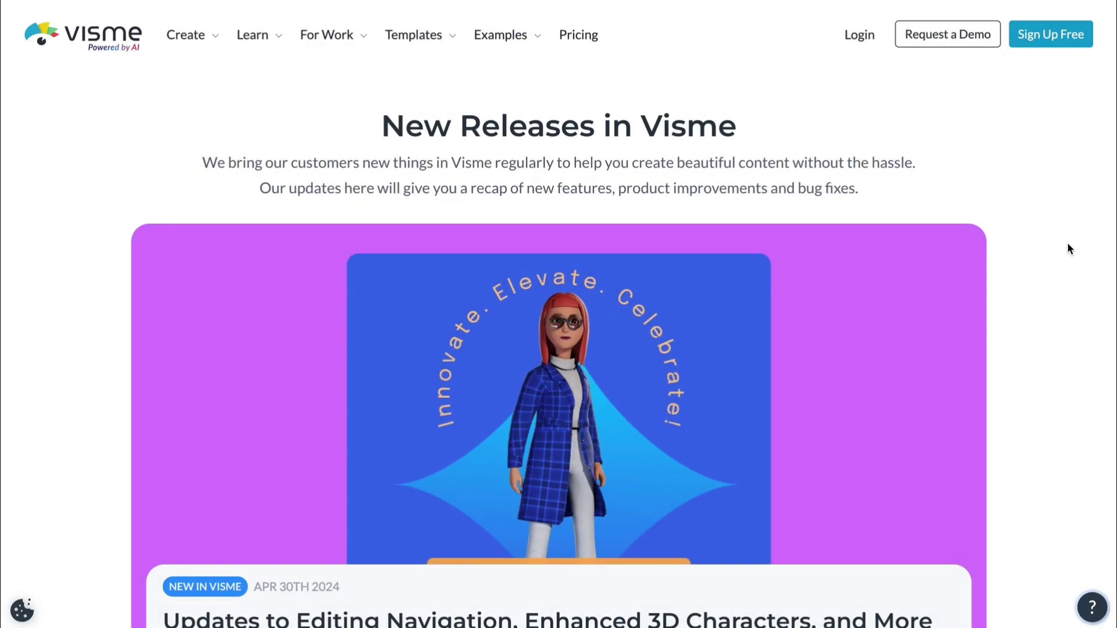
Scroll the earlier releases down to the March 7th 2024 animated 3D characters update
scroll(1068, 249, "down", 1)
scroll(1068, 249, "down", 5)
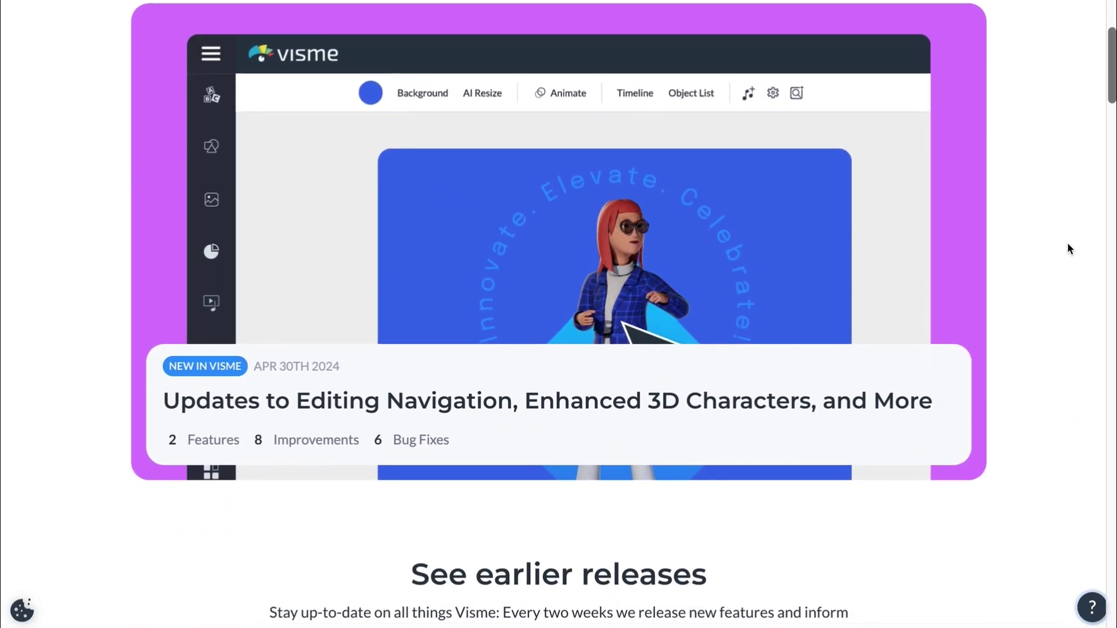
scroll(1068, 249, "down", 4)
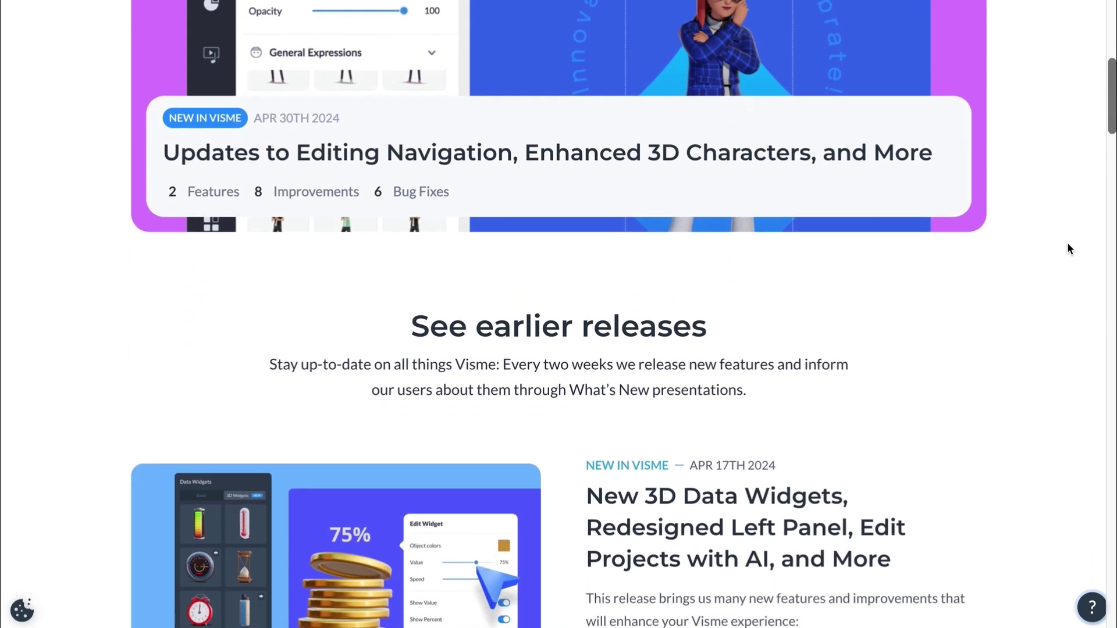
scroll(1068, 249, "down", 4)
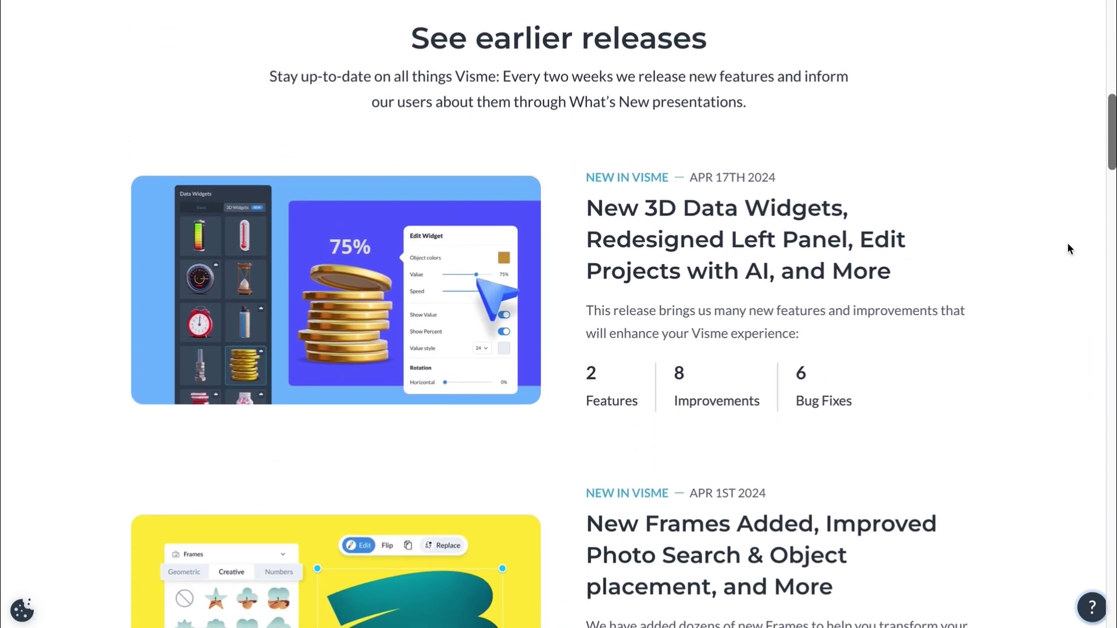
scroll(1068, 249, "down", 6)
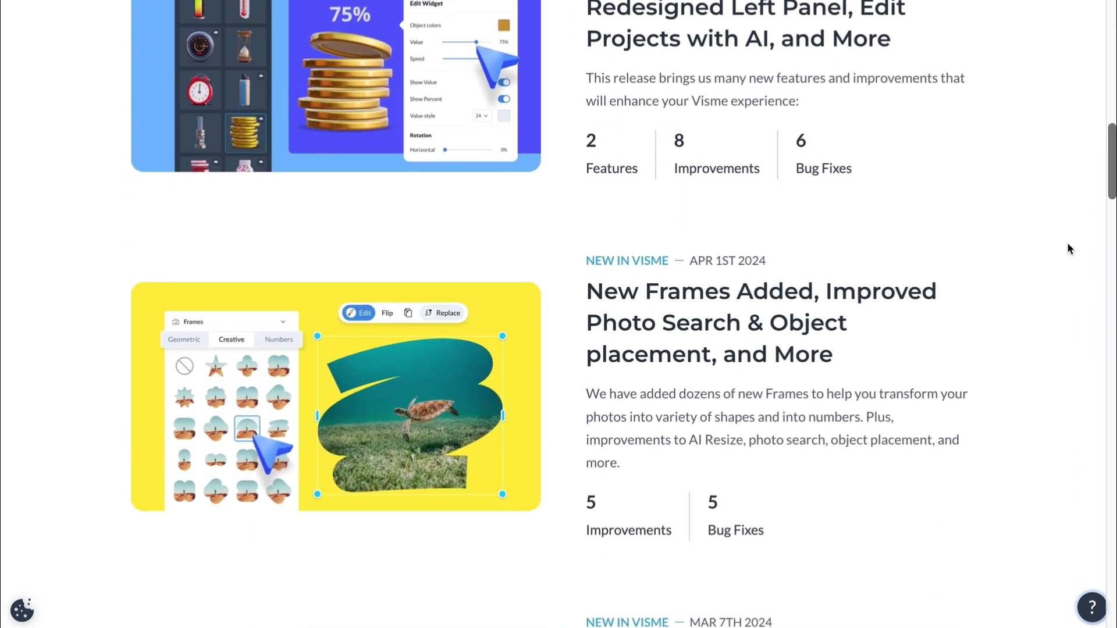
scroll(1068, 249, "down", 5)
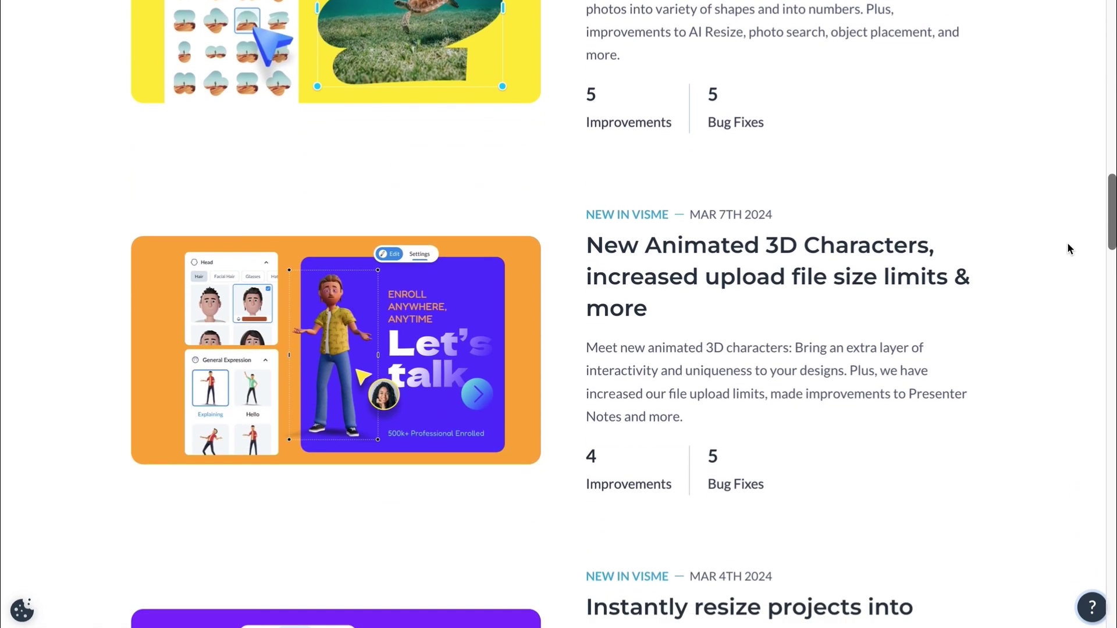